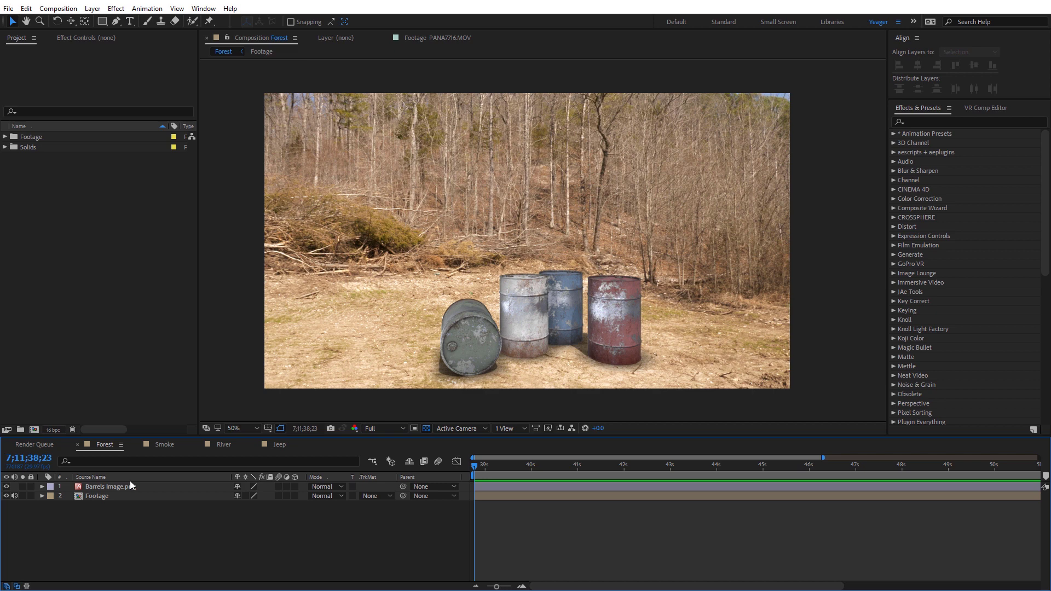
Step: Apply Key Correct > Color Matcher to Barrels Image.png after toggling its visibility off and on
left_click(80, 487)
left_click(7, 486)
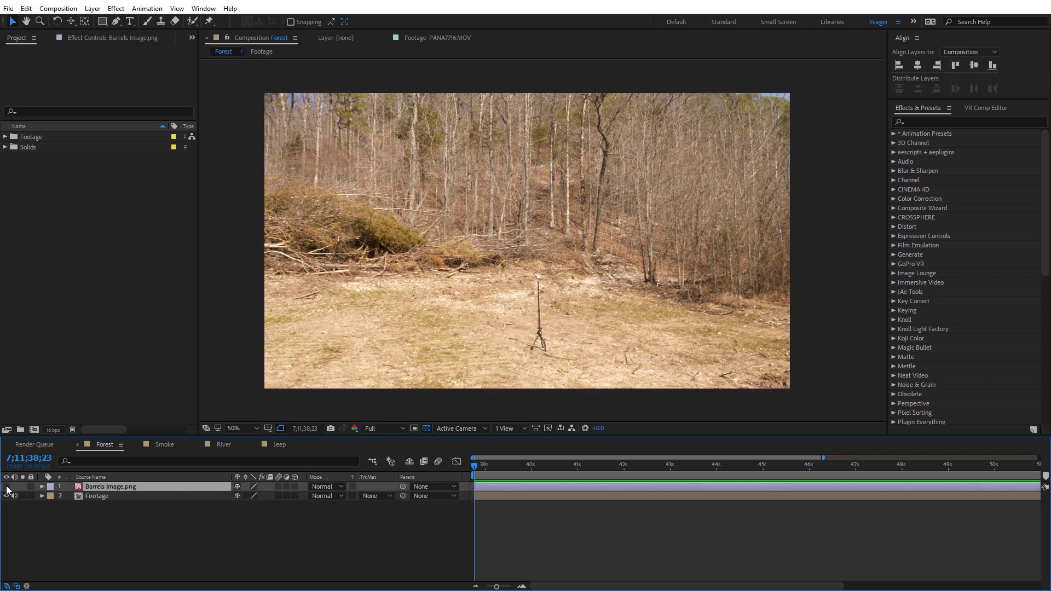
left_click(7, 487)
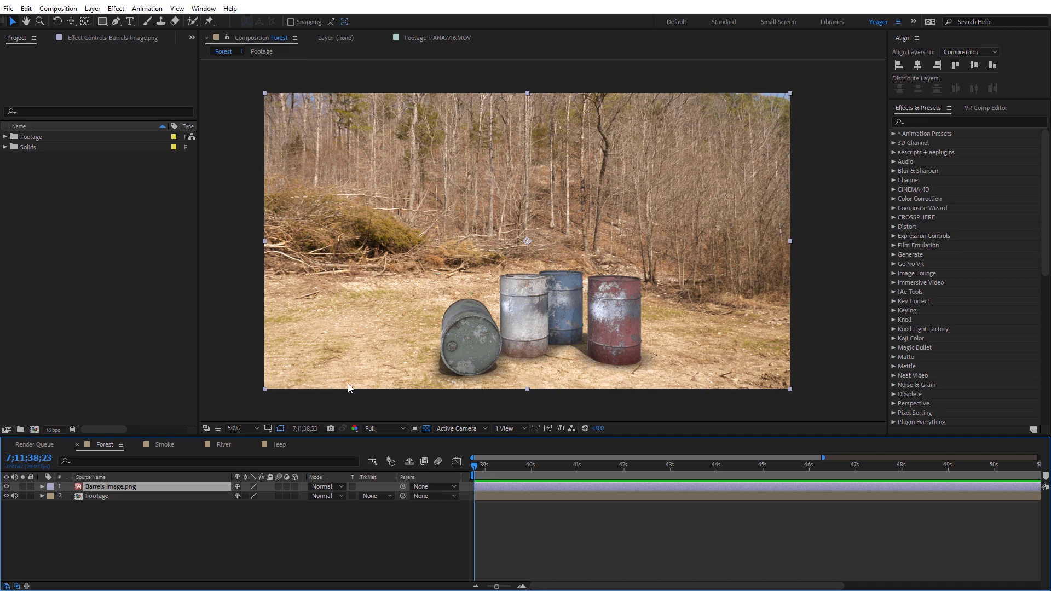
left_click(117, 9)
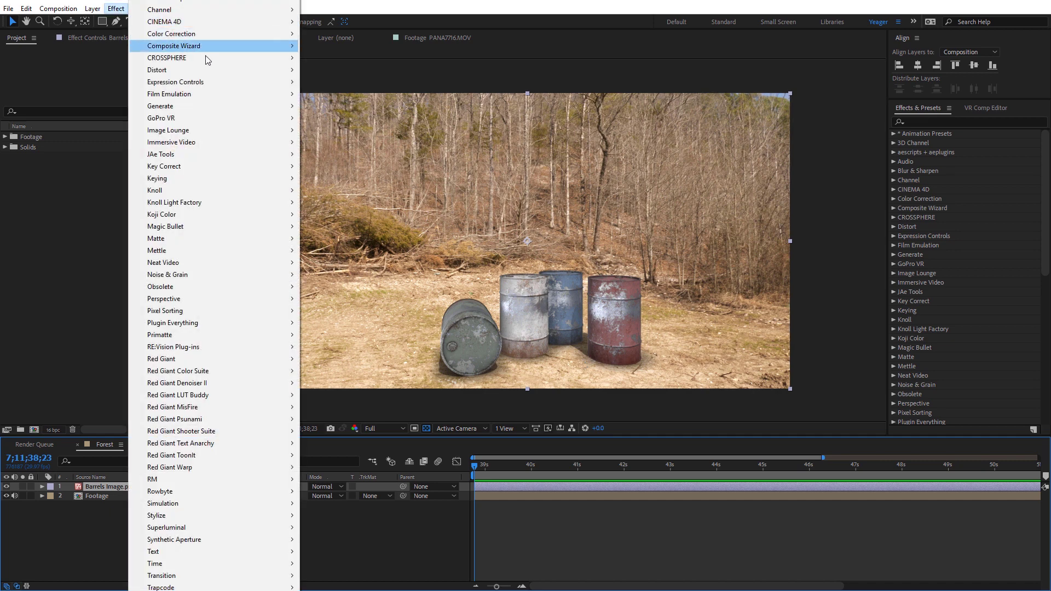
mouse_move(210, 178)
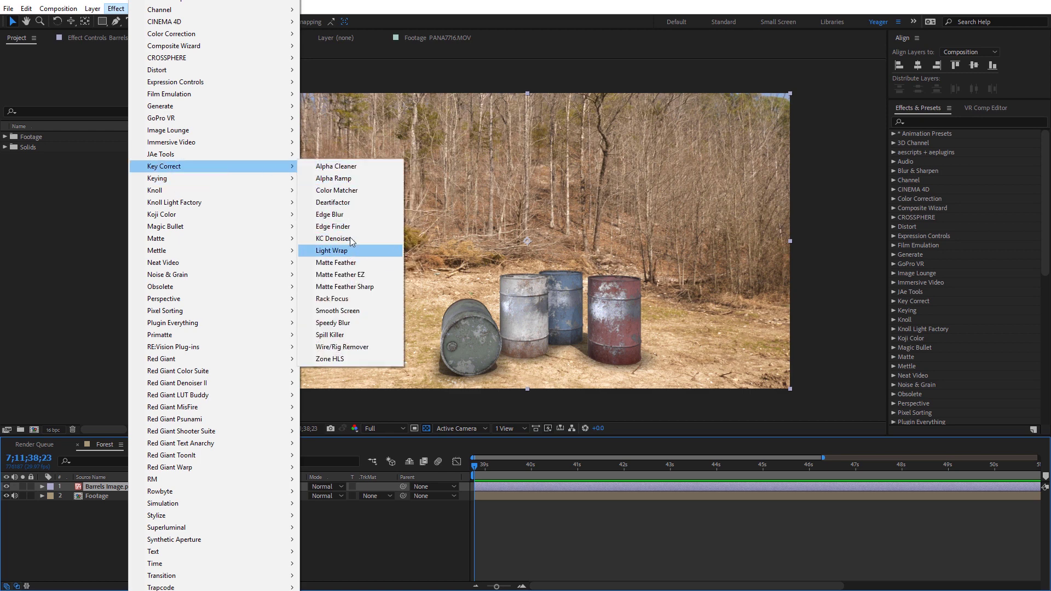
left_click(352, 190)
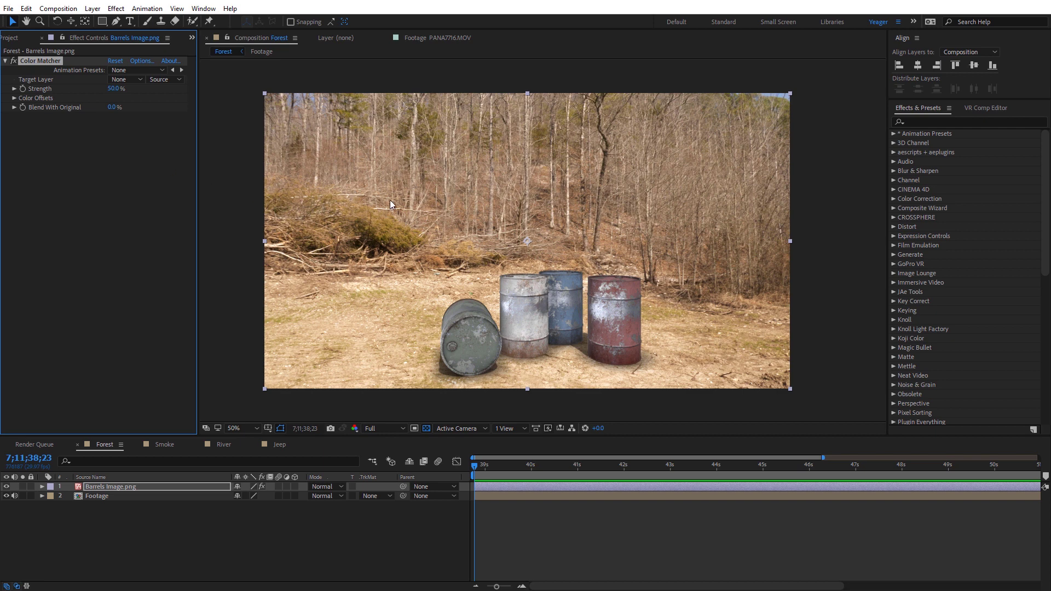
Step: Set Color Matcher's target to 2. Footage at 52% strength and expand Color Offsets
left_click(132, 80)
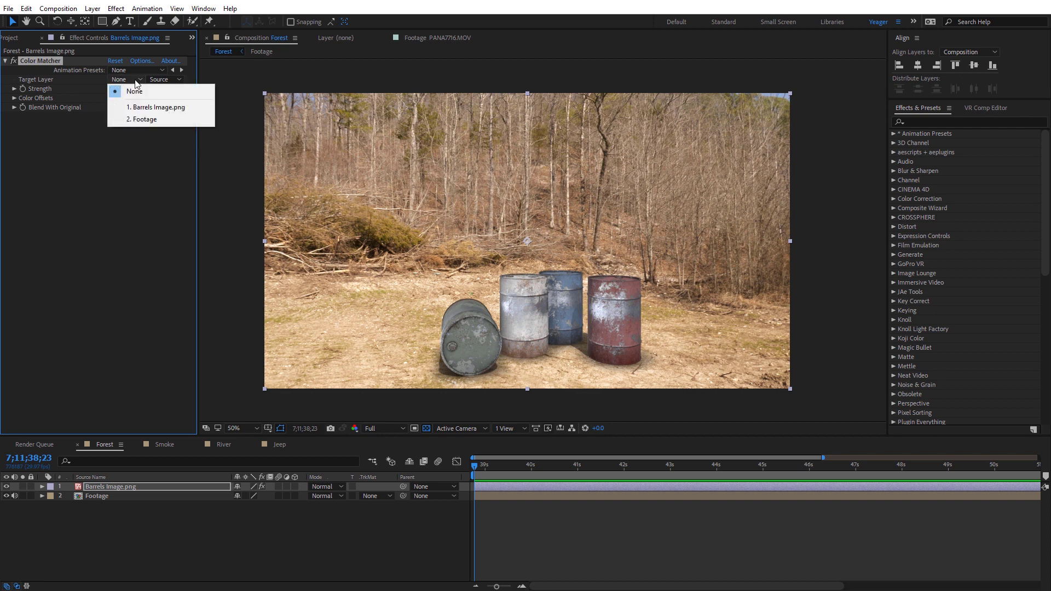
left_click(157, 119)
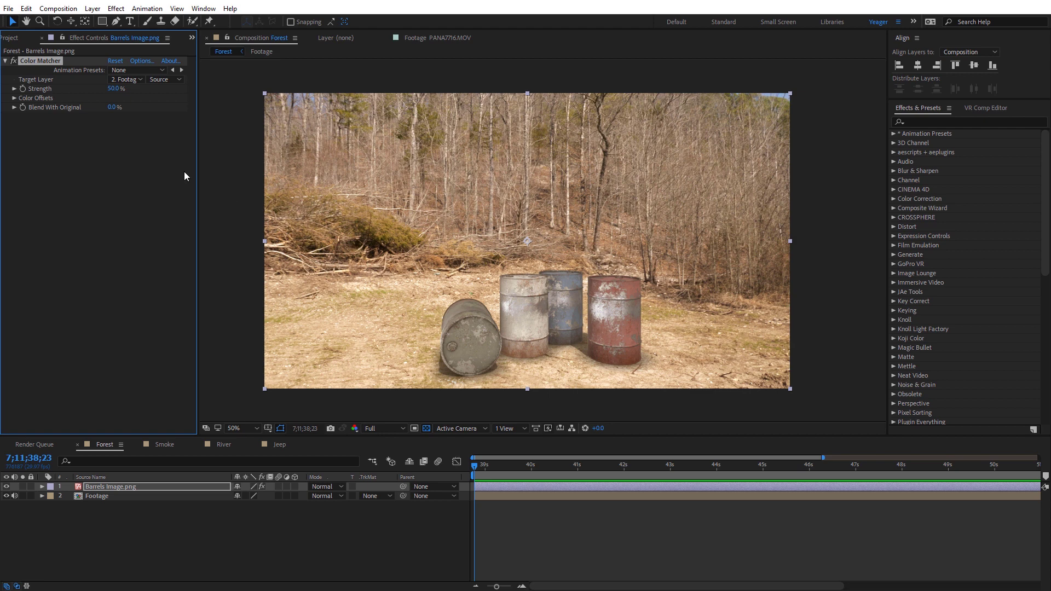
left_click_drag(120, 91, 121, 99)
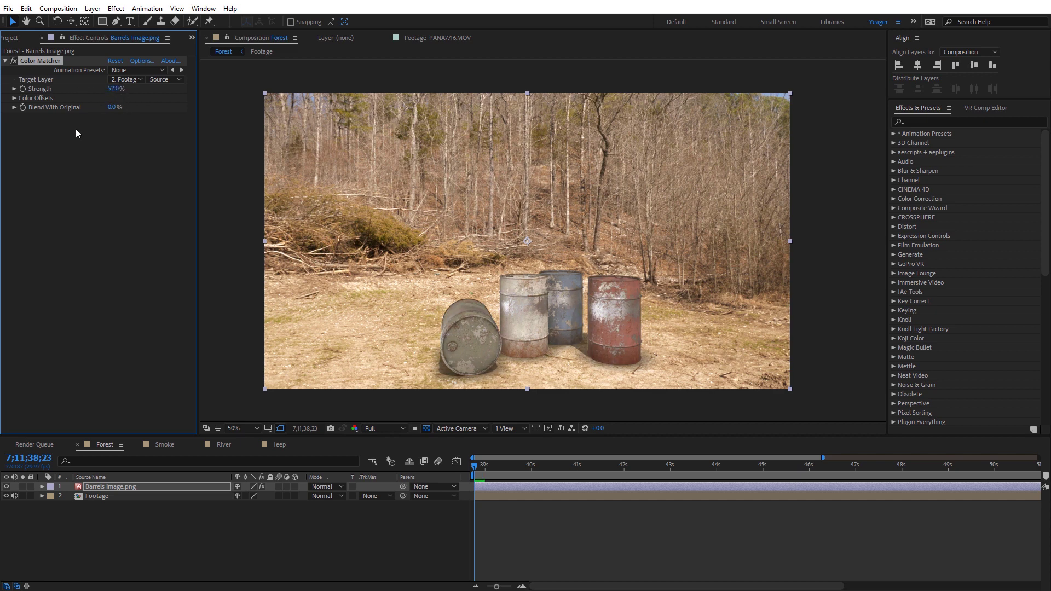
left_click(14, 98)
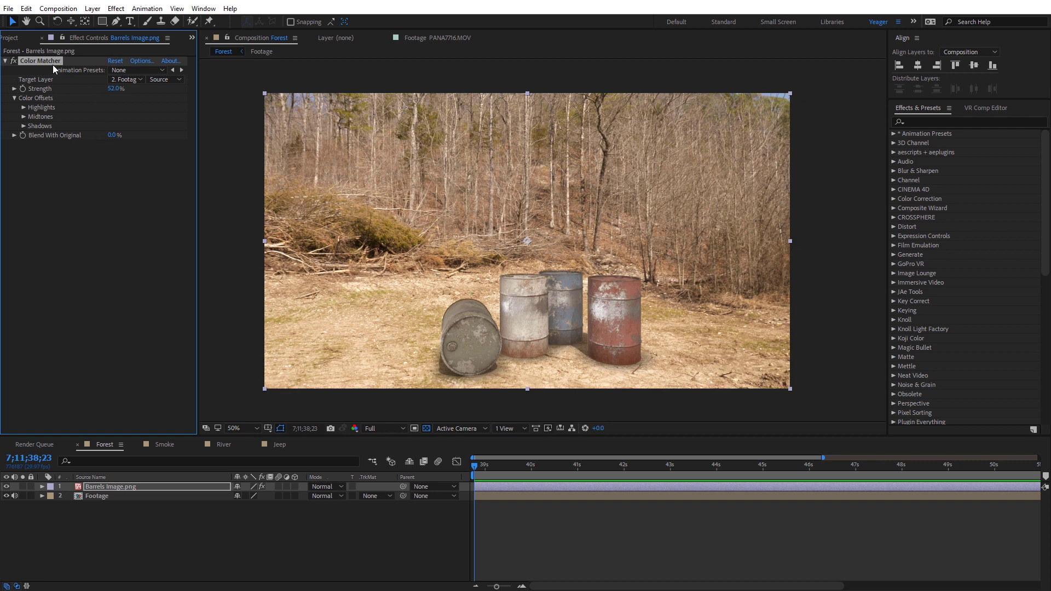
Step: Swap Color Matcher for a Color Correction > Tint effect with Amount to Tint at 0%
key("Delete")
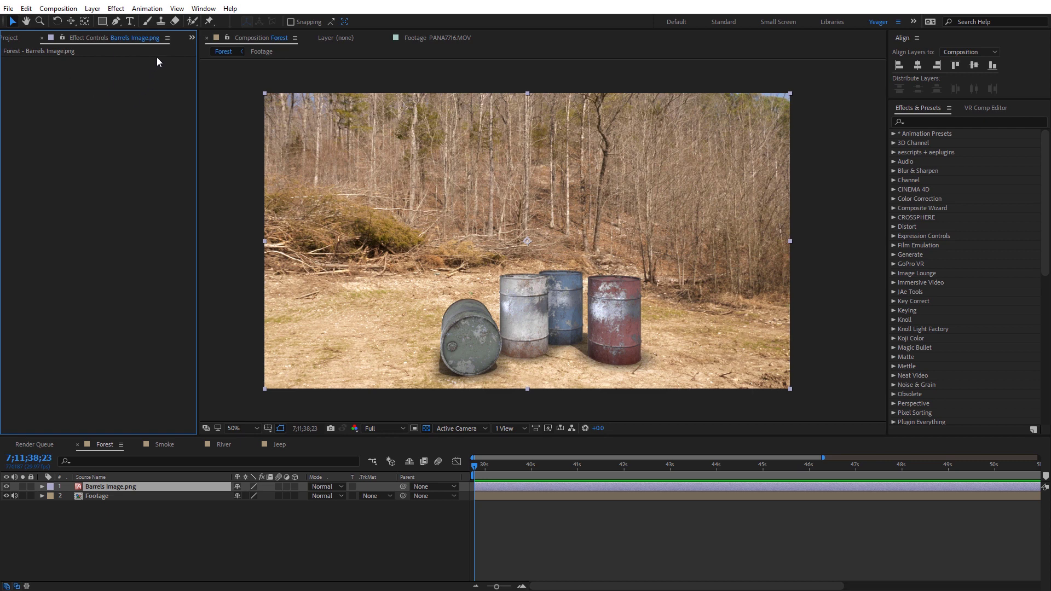
left_click(116, 8)
mouse_move(179, 37)
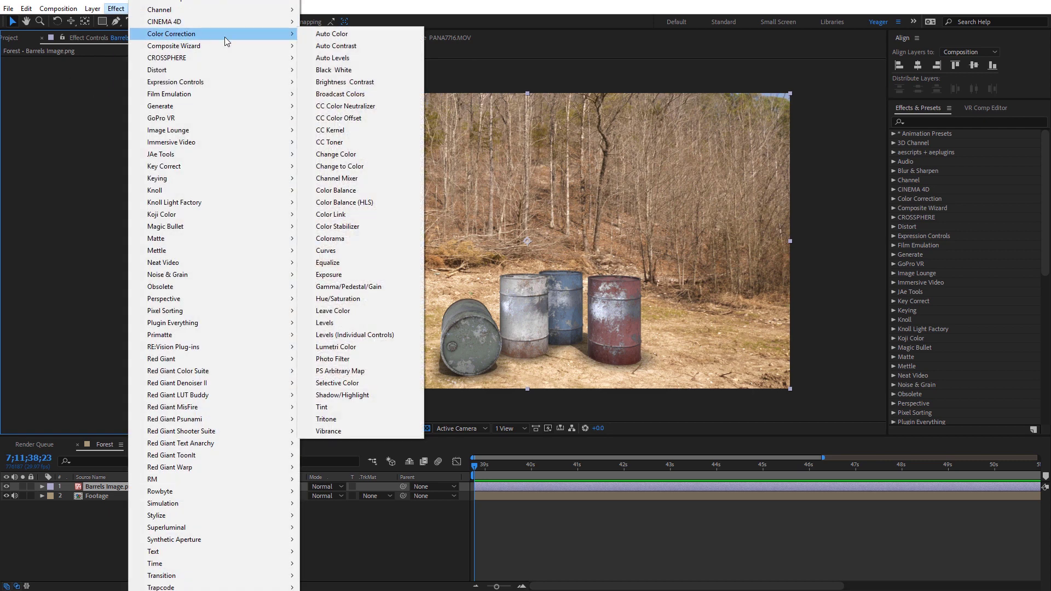
left_click(341, 407)
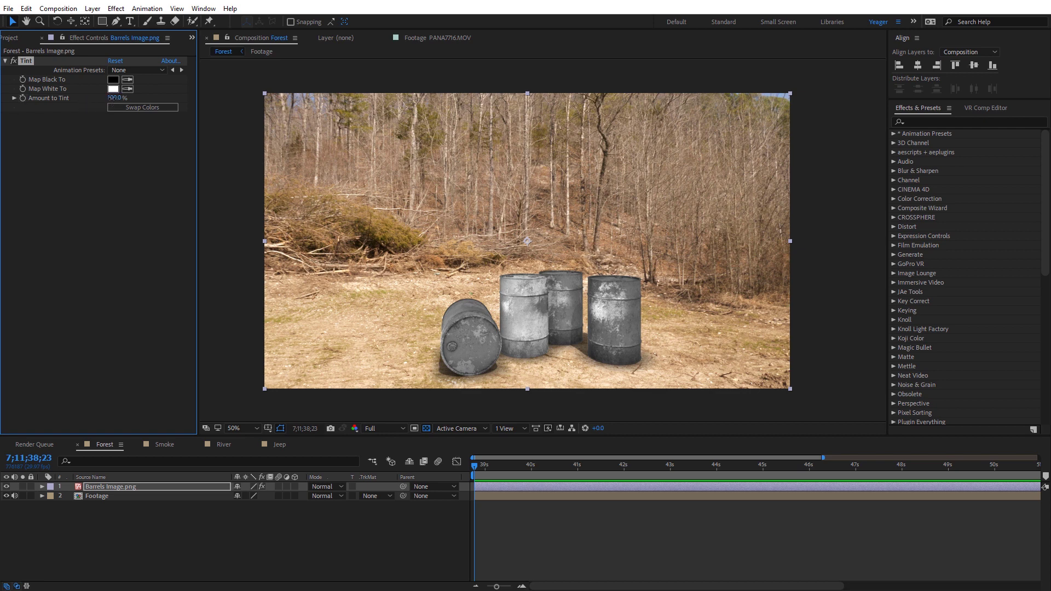
left_click_drag(113, 102, 39, 101)
left_click(230, 89)
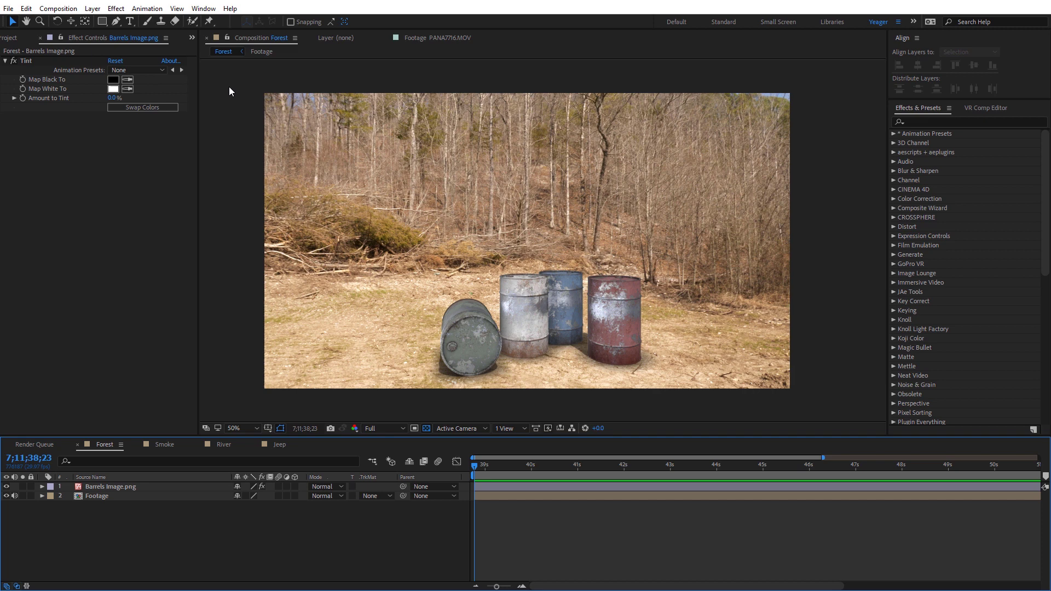
Step: Add a new adjustment layer and move it below the barrels layer
right_click(231, 220)
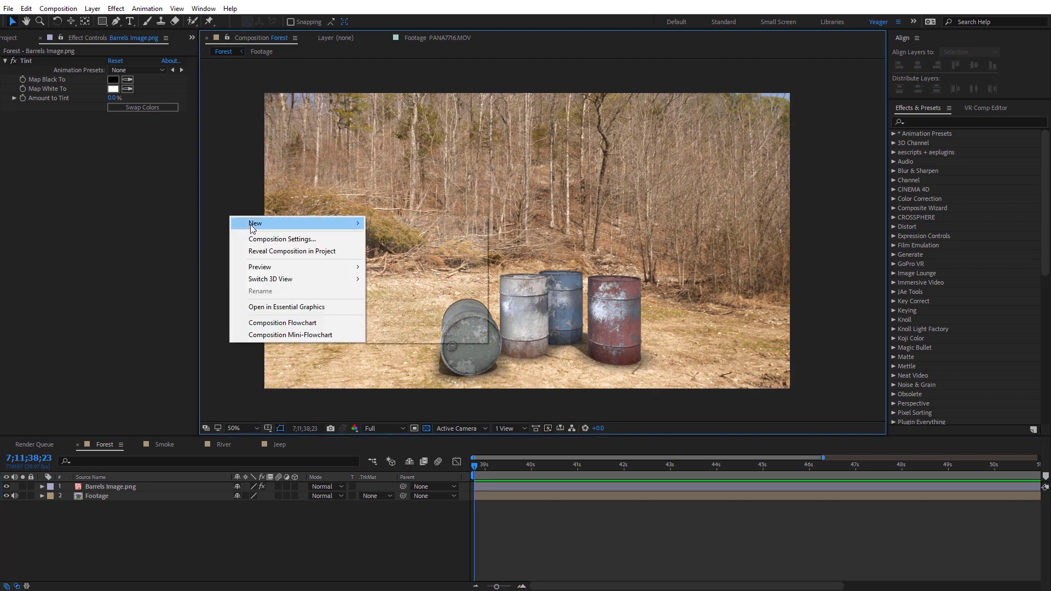
mouse_move(258, 224)
left_click(405, 311)
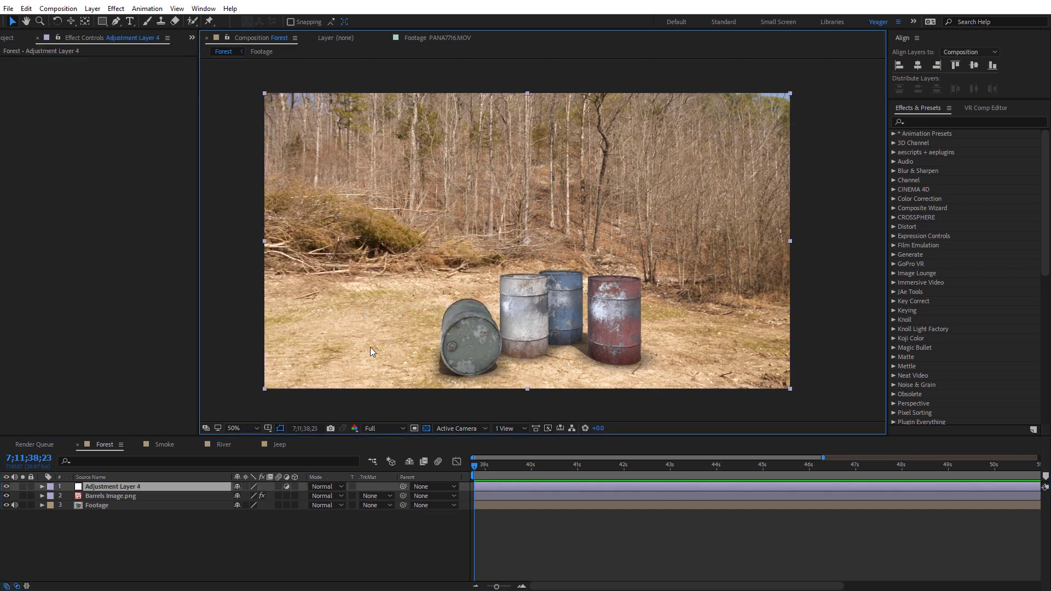
left_click_drag(113, 487, 119, 496)
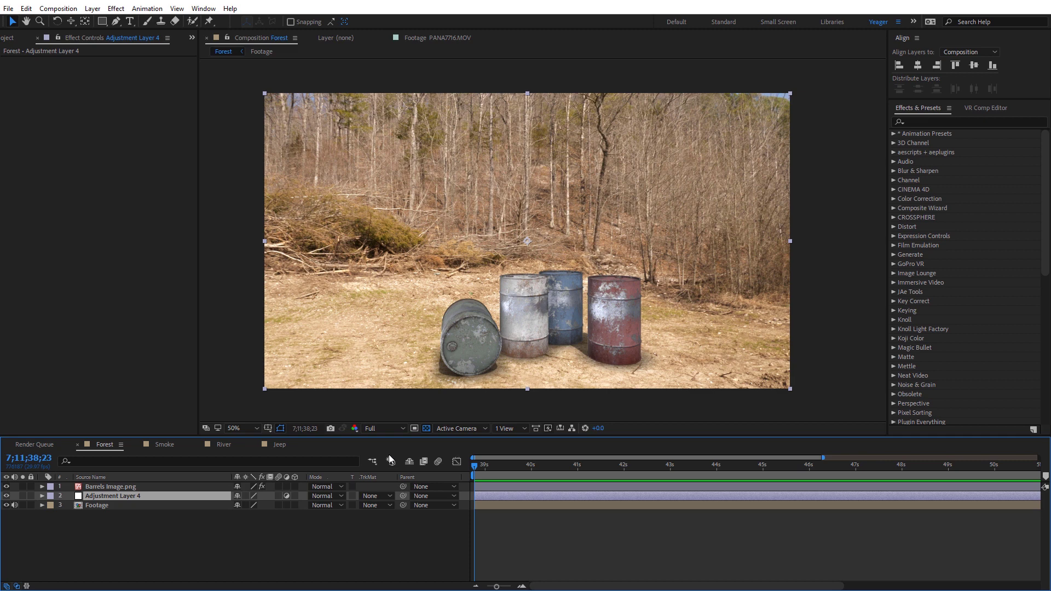
Step: Apply Gaussian Blur to the adjustment layer with Blurriness 47 and Repeat Edge Pixels on
left_click(918, 123)
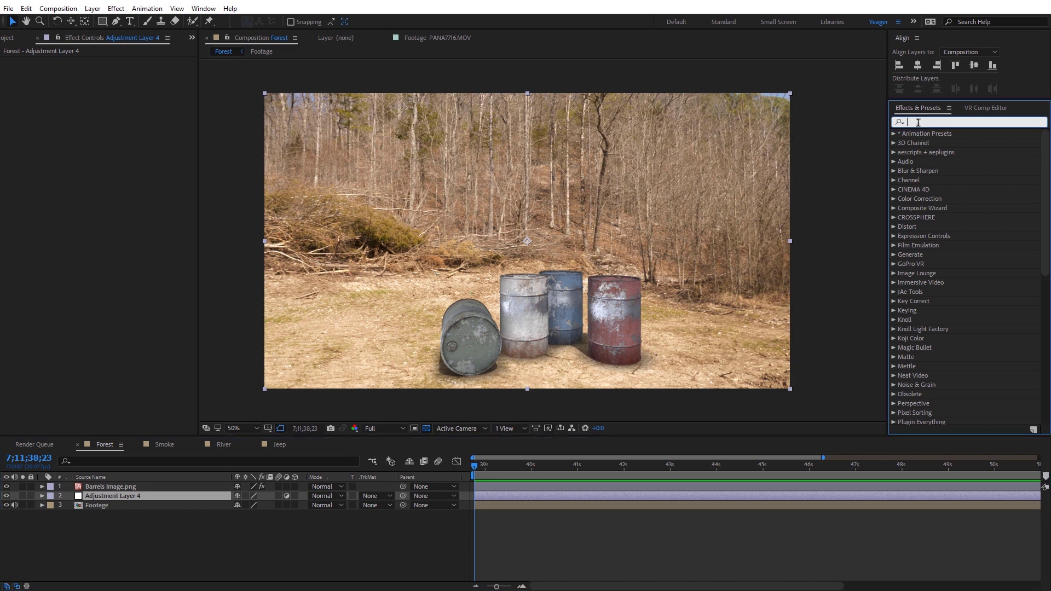
type("gau")
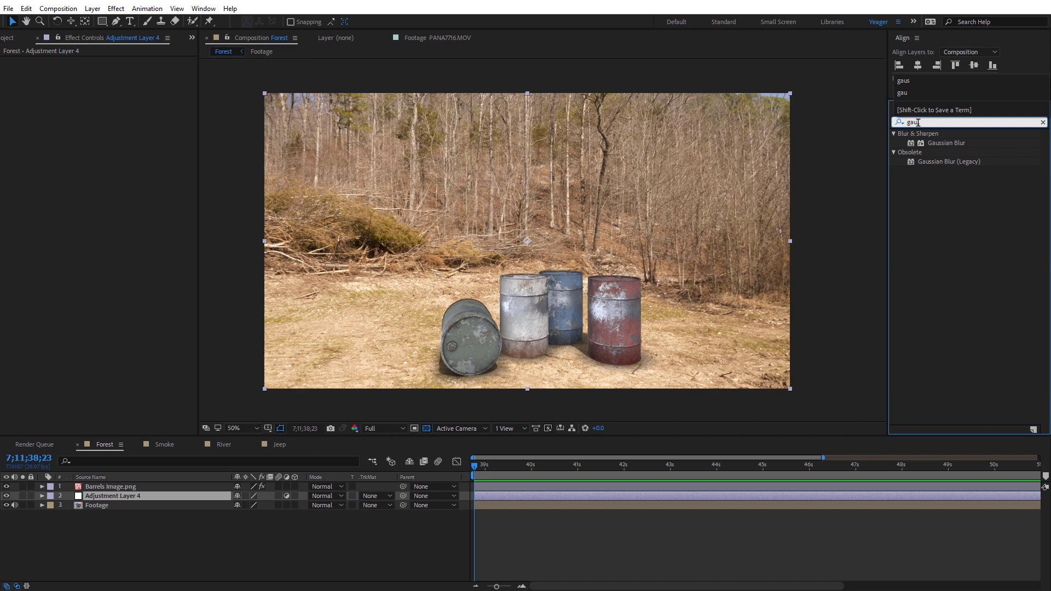
left_click_drag(944, 143, 174, 494)
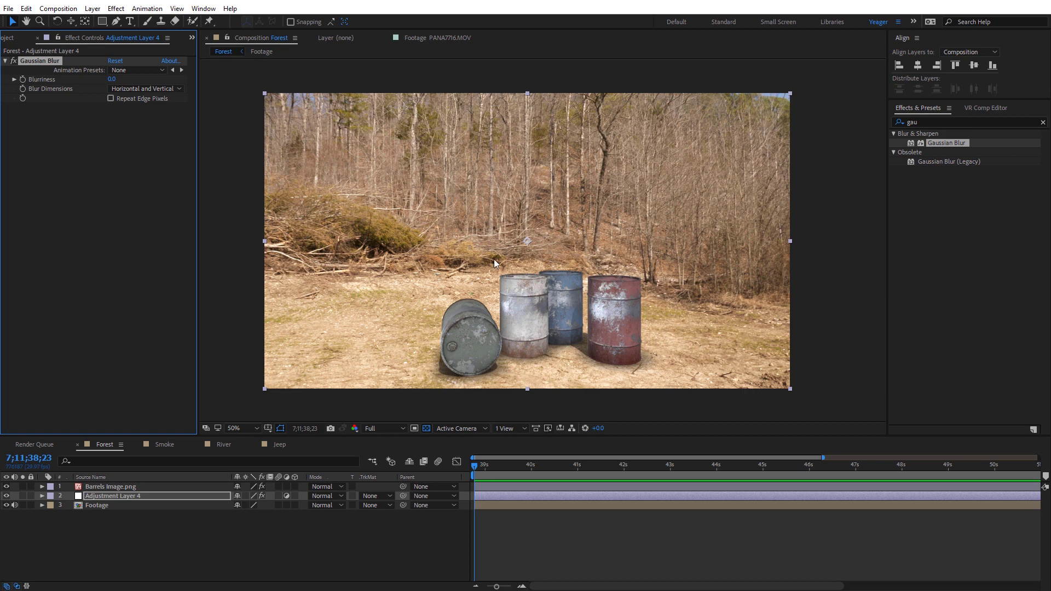
left_click_drag(111, 79, 308, 91)
left_click_drag(378, 94, 386, 95)
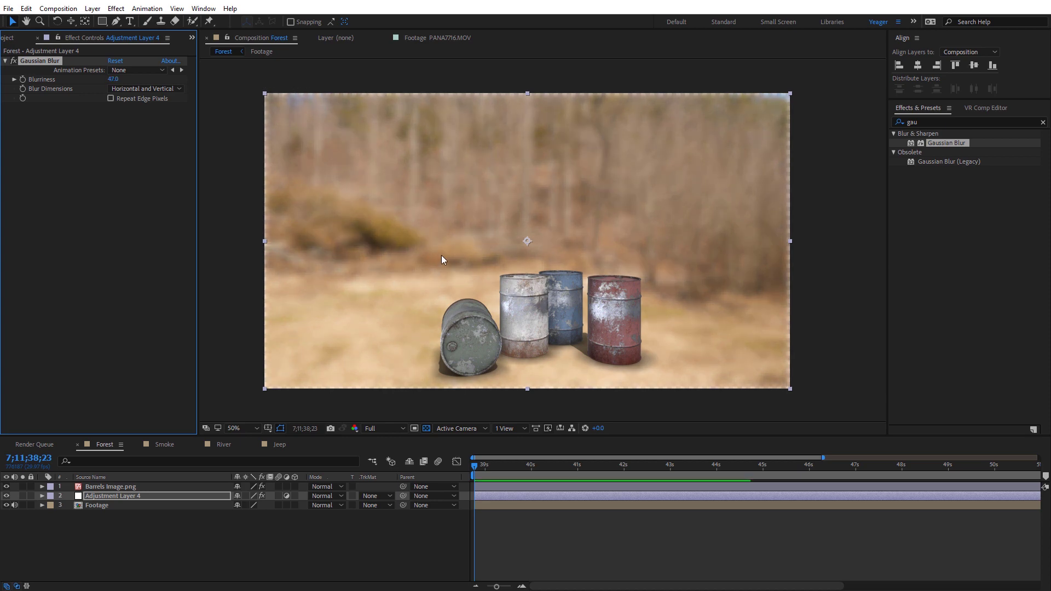
left_click(111, 98)
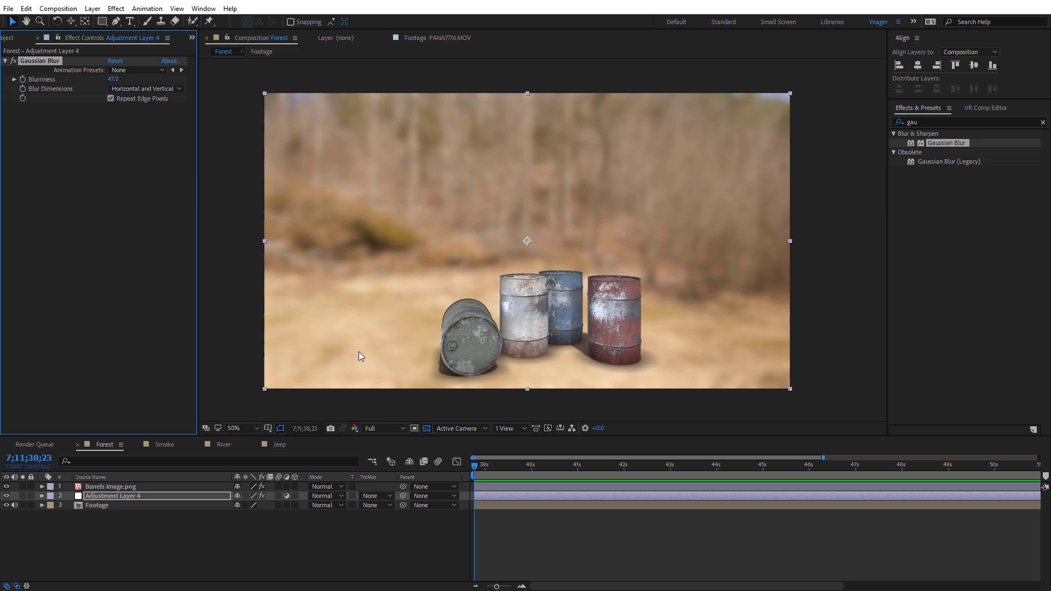
Step: Eyedrop a dark brown for Map Black To and a light tan for Map White To
left_click(104, 488)
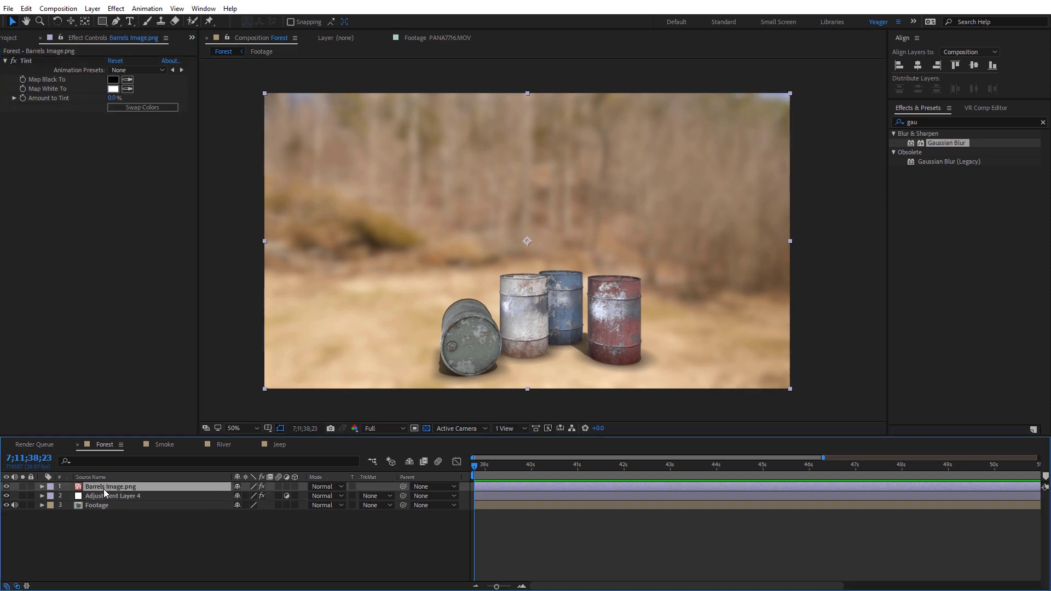
left_click(128, 80)
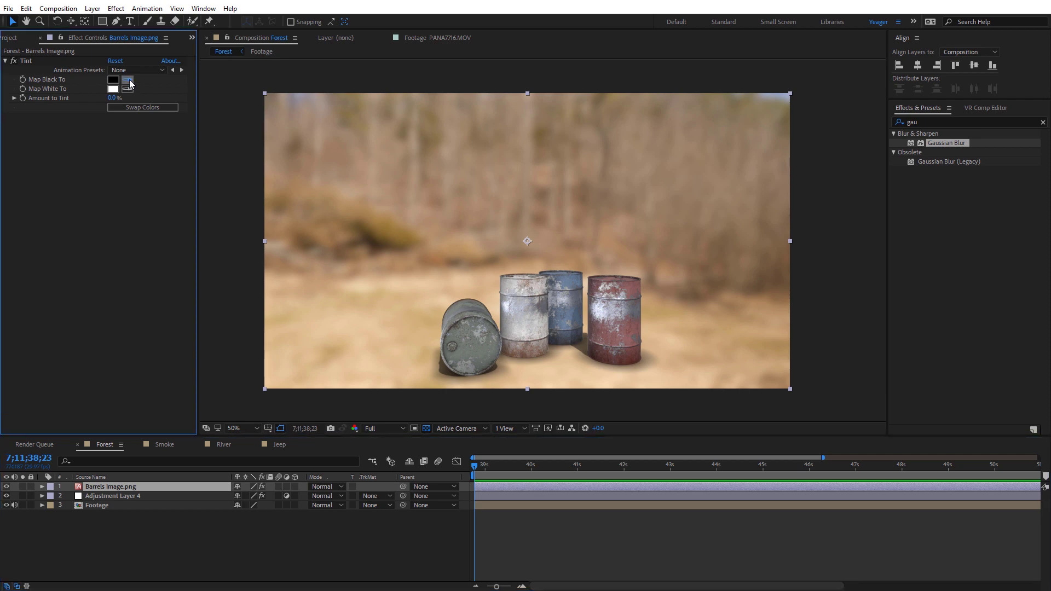
left_click(376, 252)
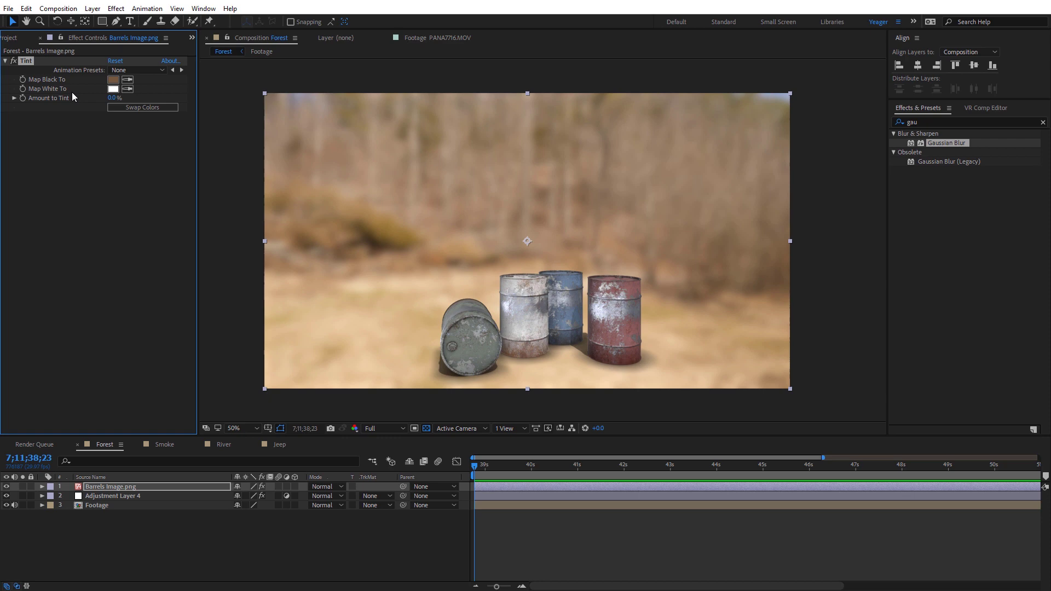
left_click(131, 92)
left_click(389, 321)
left_click(93, 497)
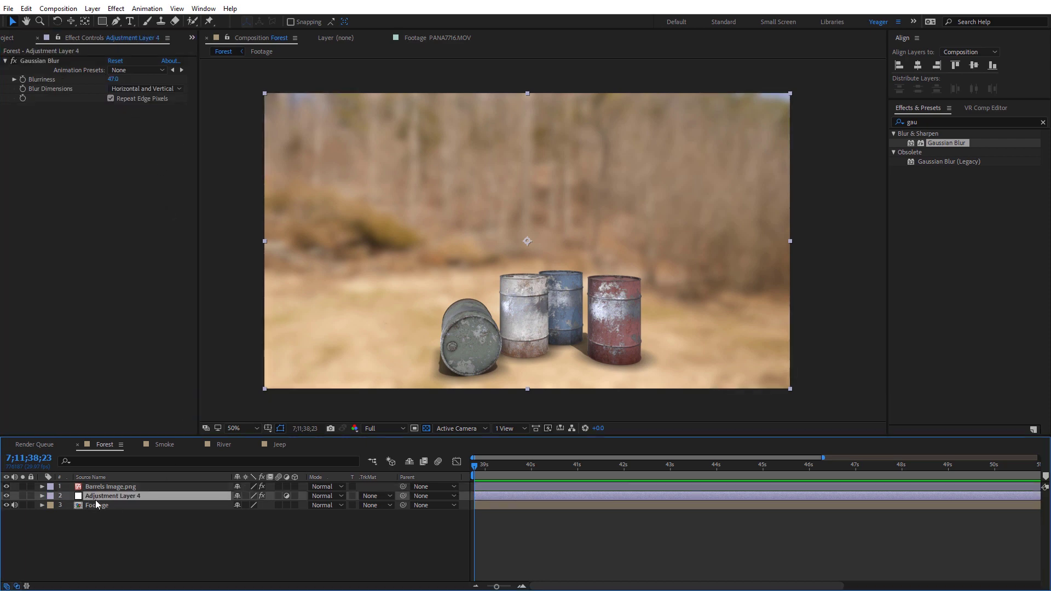
Step: Delete the blur adjustment layer, raise Amount to Tint to 30%, and compare Tint on/off
key("Delete")
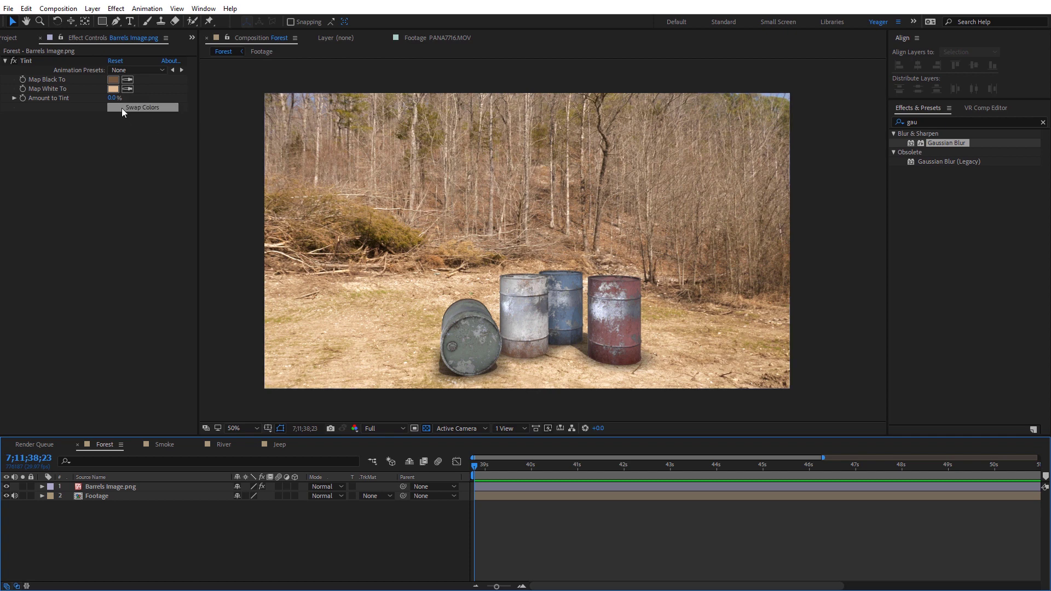
left_click_drag(110, 99, 127, 98)
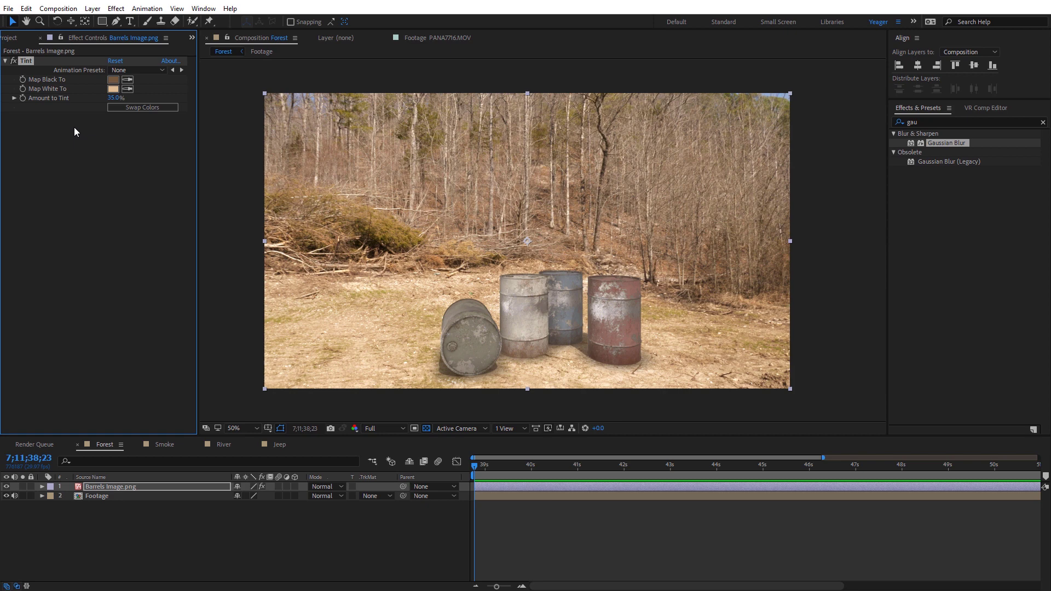
left_click_drag(113, 98, 125, 115)
left_click(15, 61)
left_click(16, 64)
left_click(16, 63)
left_click(15, 64)
left_click(176, 434)
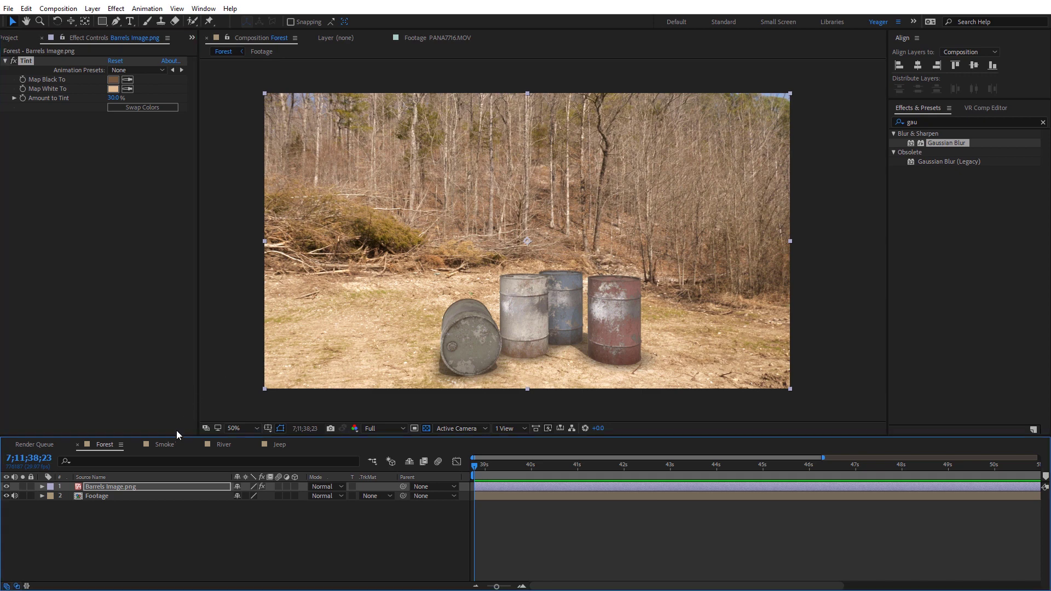
Step: Switch the timeline to the Smoke composition
left_click(164, 444)
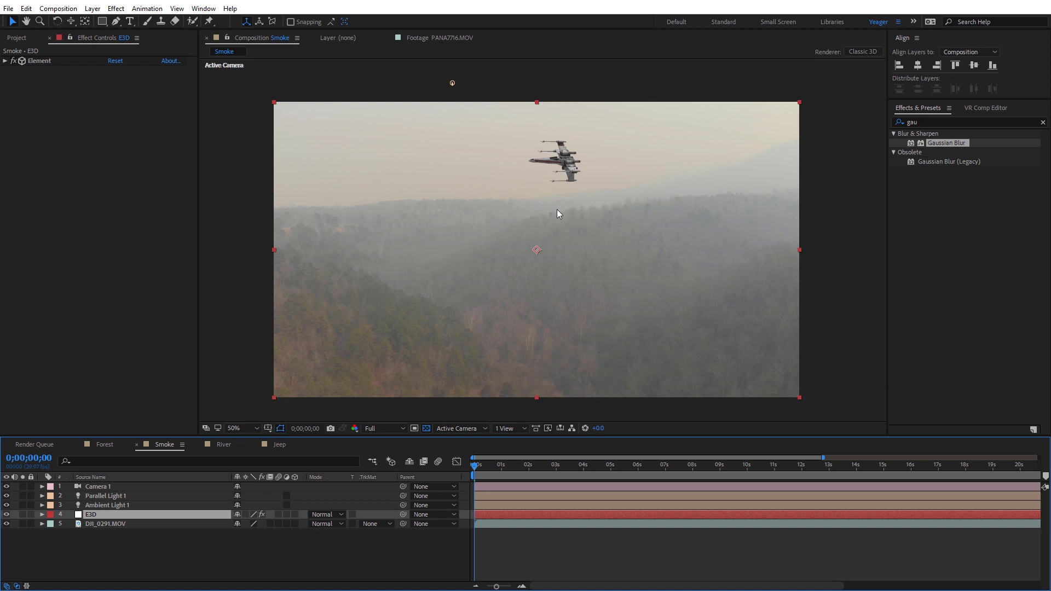
Step: Apply Tint to the E3D X-wing layer with Amount to Tint at 0%
left_click(901, 122)
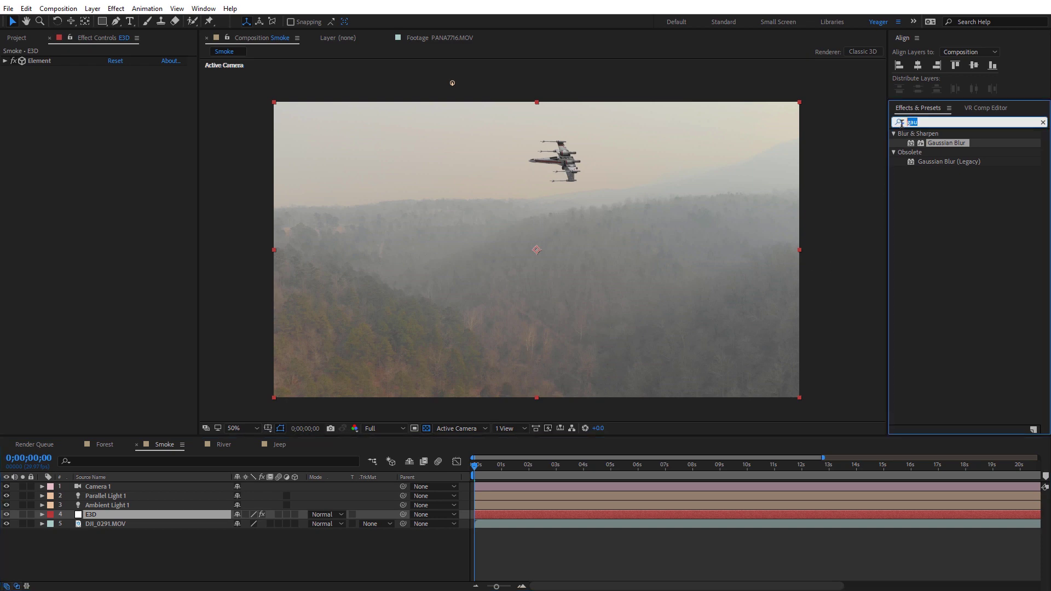
type("tint")
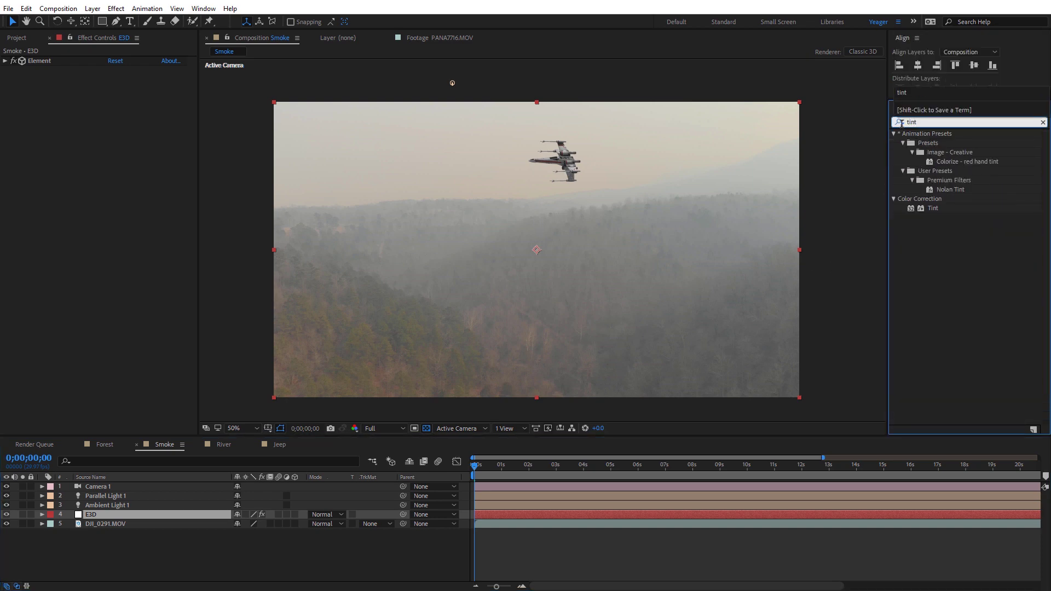
left_click_drag(931, 208, 93, 517)
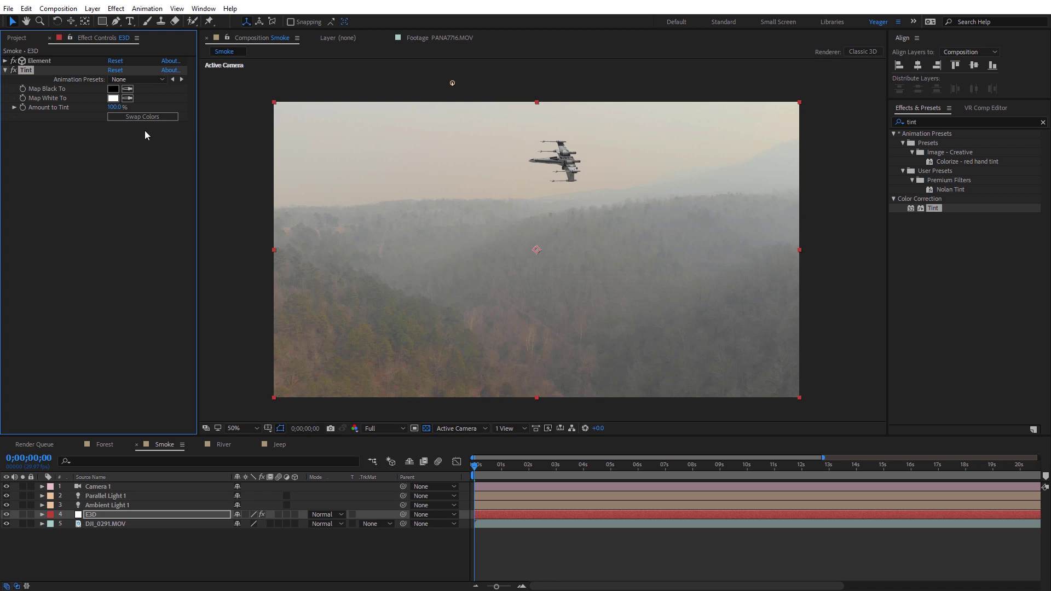
left_click_drag(118, 107, 49, 108)
Step: Sample sky greys from the composition for Map Black To and Map White To
left_click(126, 88)
left_click(489, 152)
left_click(128, 98)
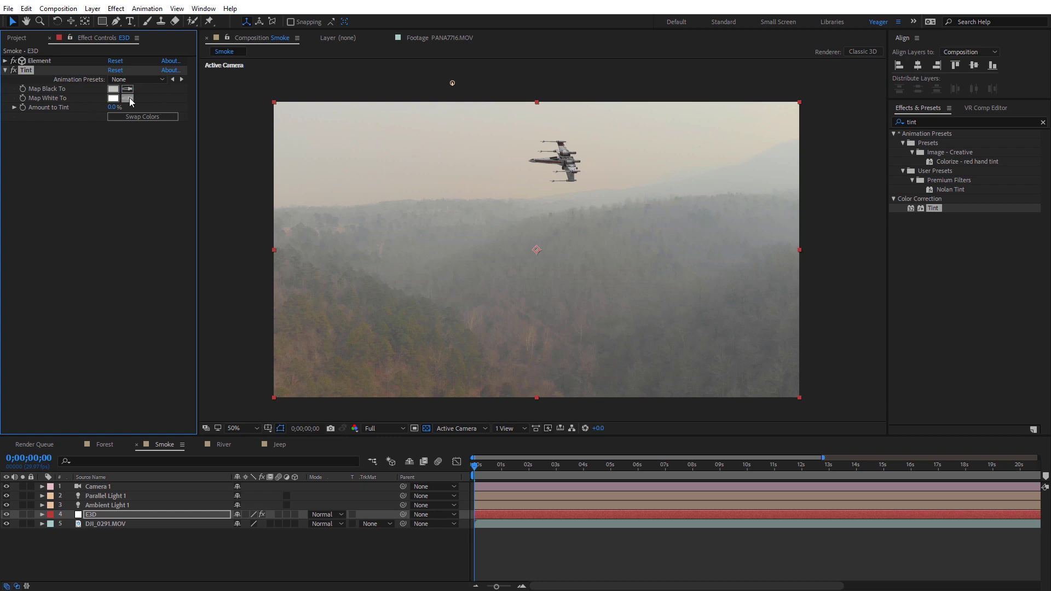
left_click(484, 166)
Step: Raise the X-wing's Amount to Tint to about 66%, then switch to the River composition
key("slash")
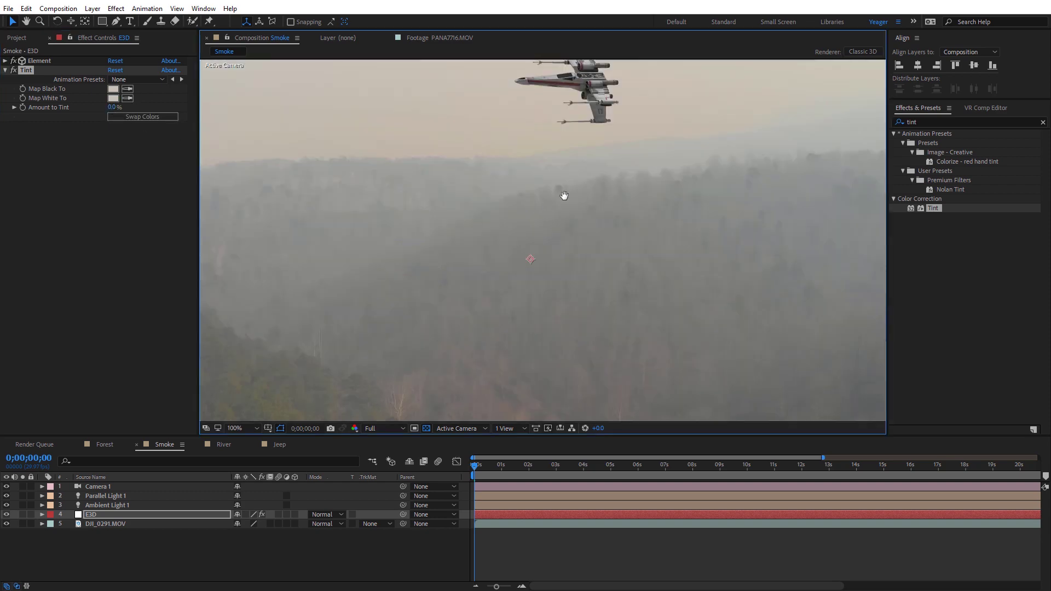
scroll(558, 189, "up", 4)
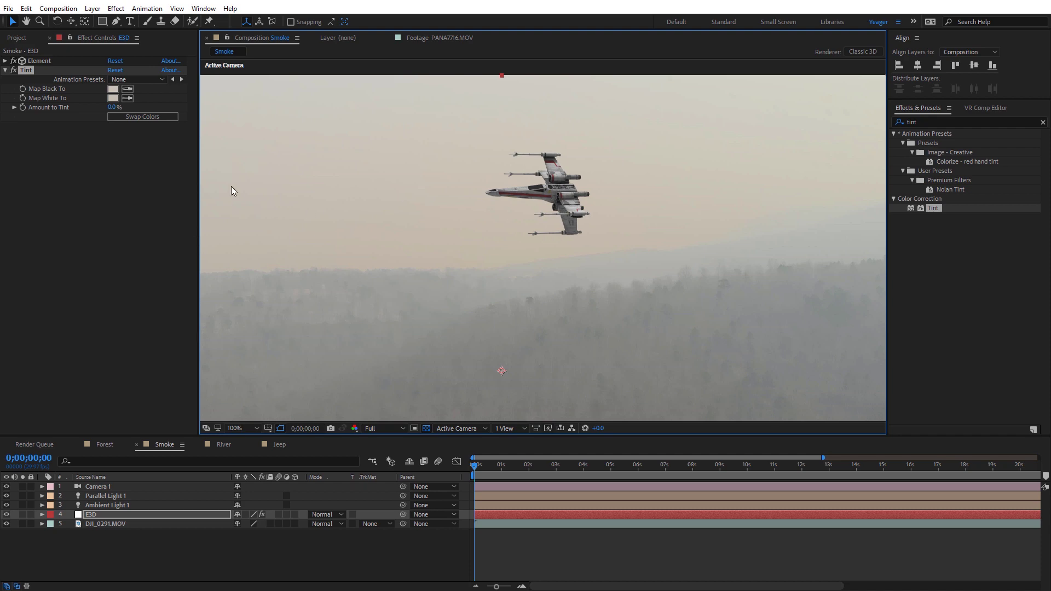
left_click_drag(112, 107, 138, 108)
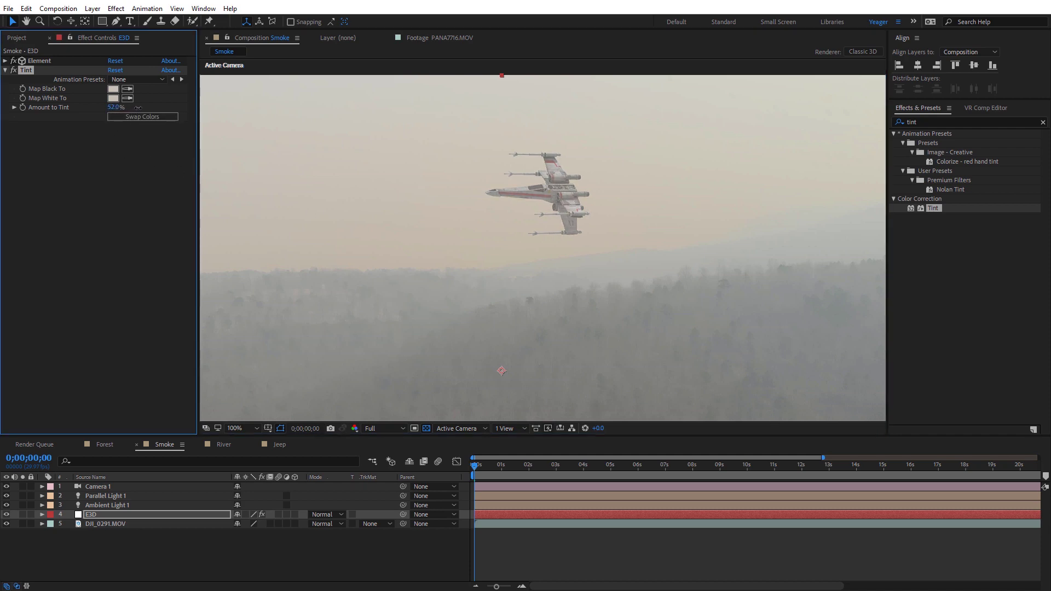
scroll(544, 222, "down", 2)
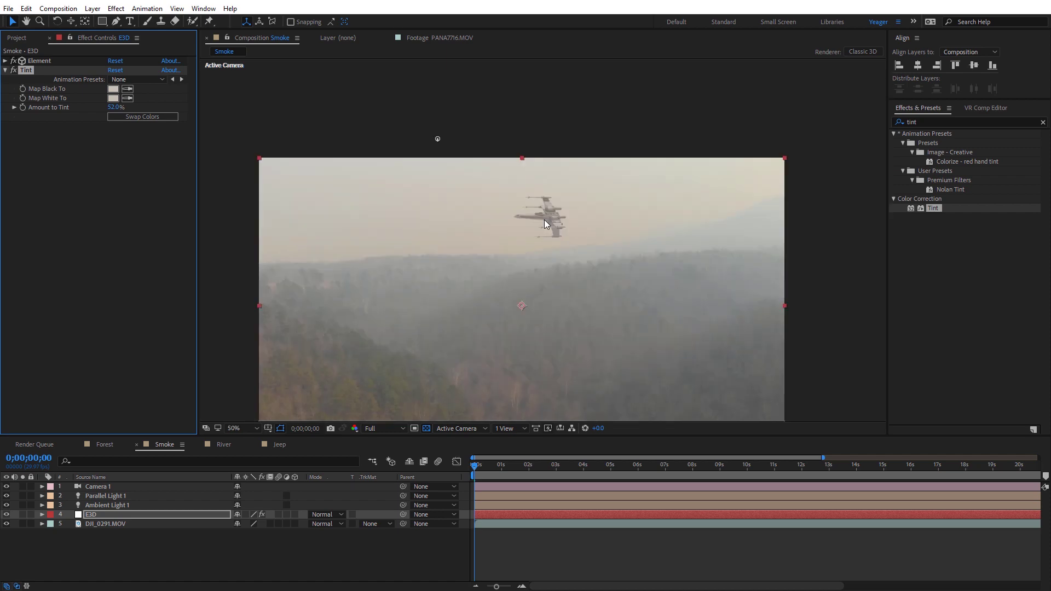
left_click_drag(111, 109, 131, 116)
scroll(545, 255, "down", 2)
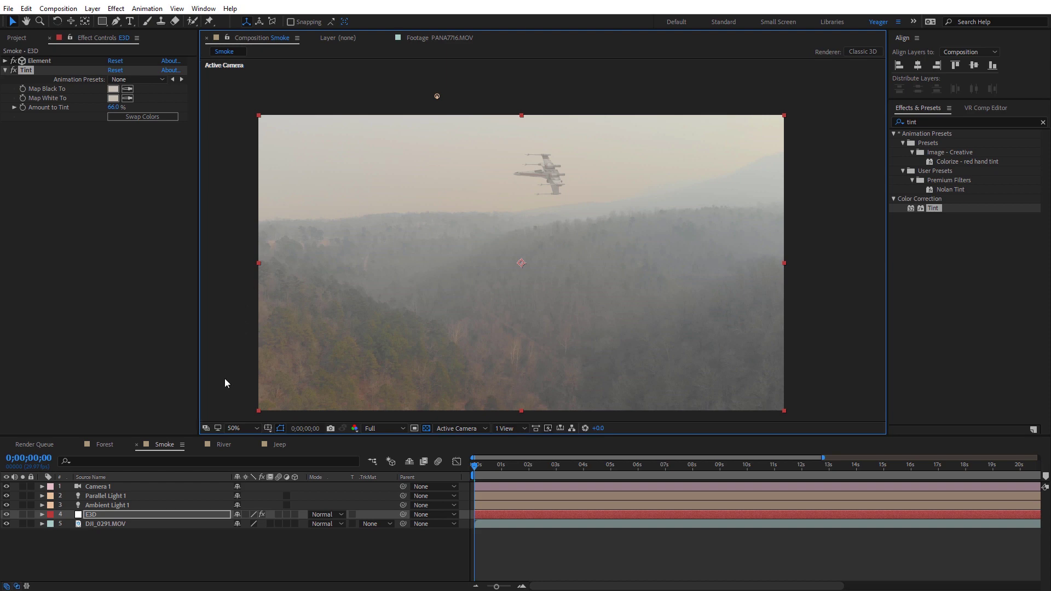
left_click(222, 444)
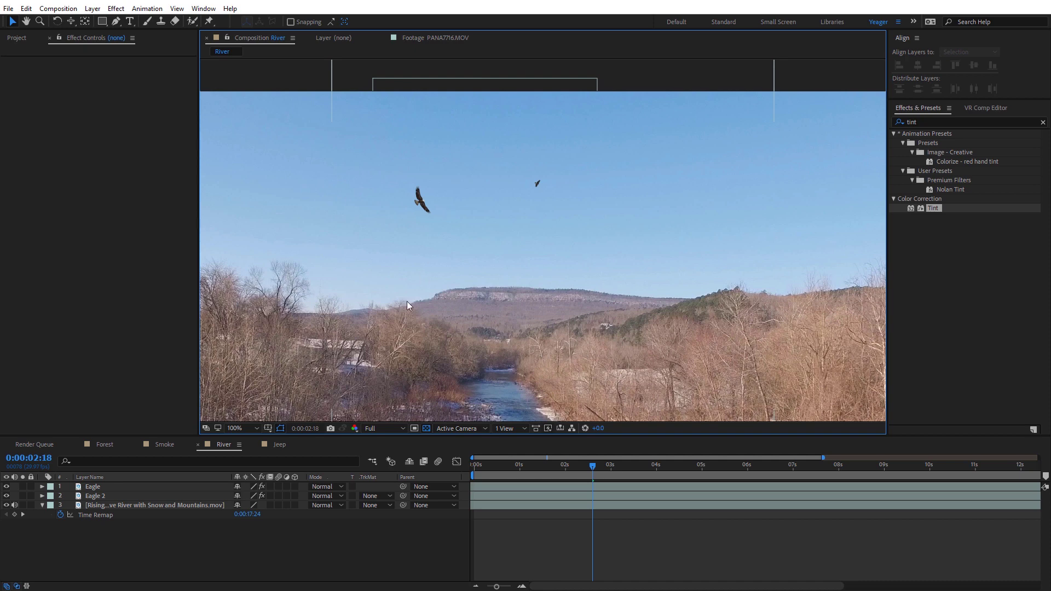
Step: Set the Eagle layer's Amount to Tint to 26%
left_click(122, 486)
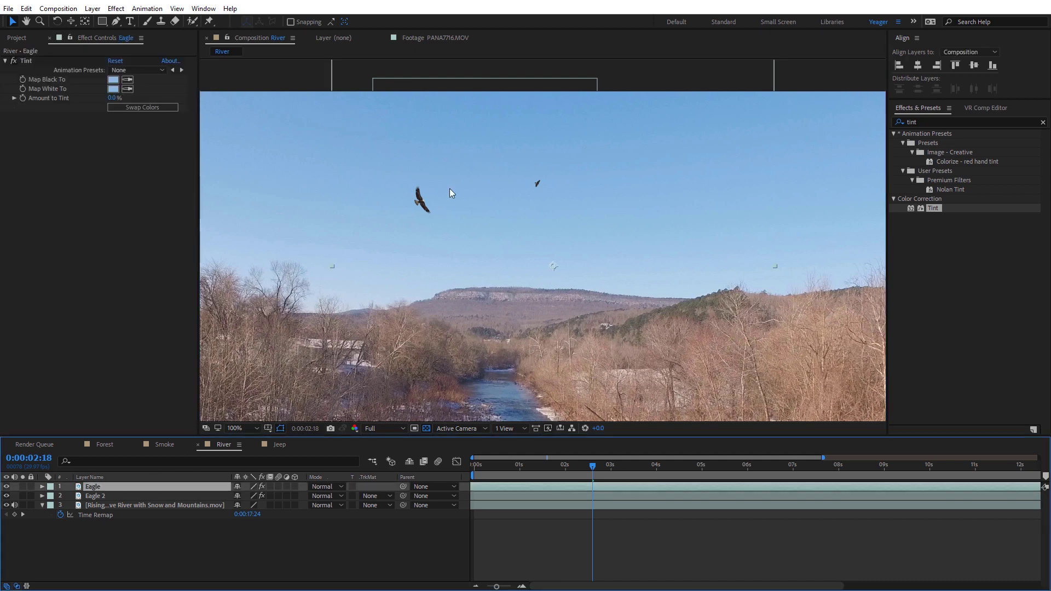
scroll(434, 209, "up", 1)
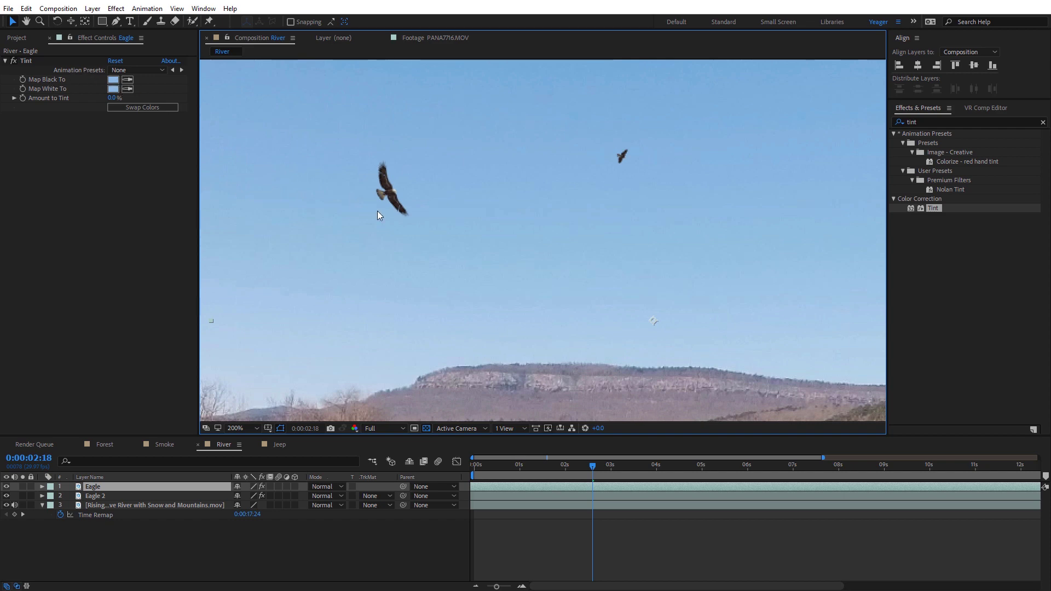
left_click_drag(112, 98, 128, 99)
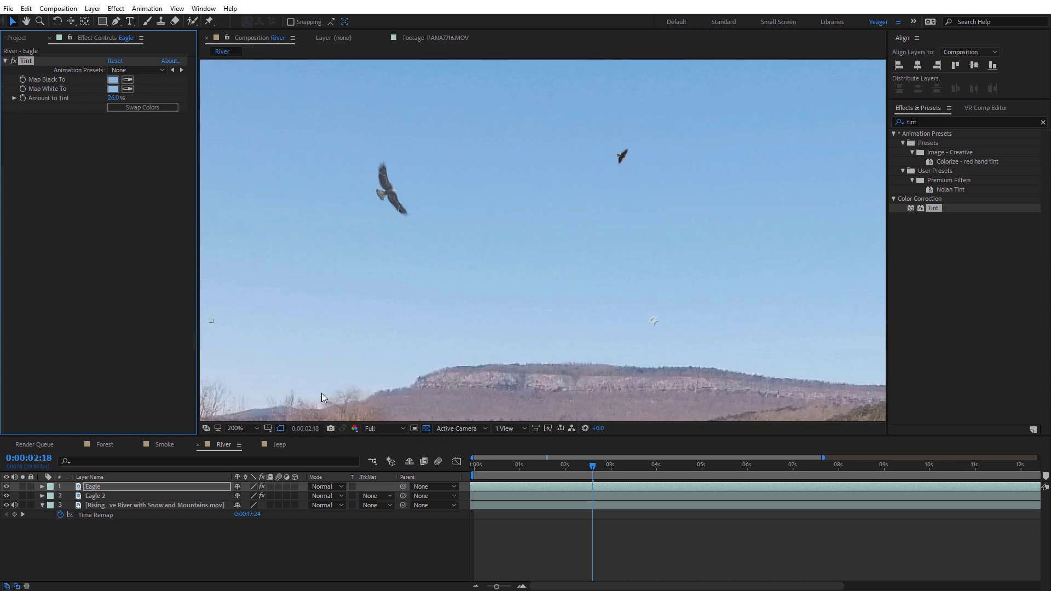
Step: Set Eagle 2's Amount to Tint to 40% and pan the view toward the river
left_click(97, 496)
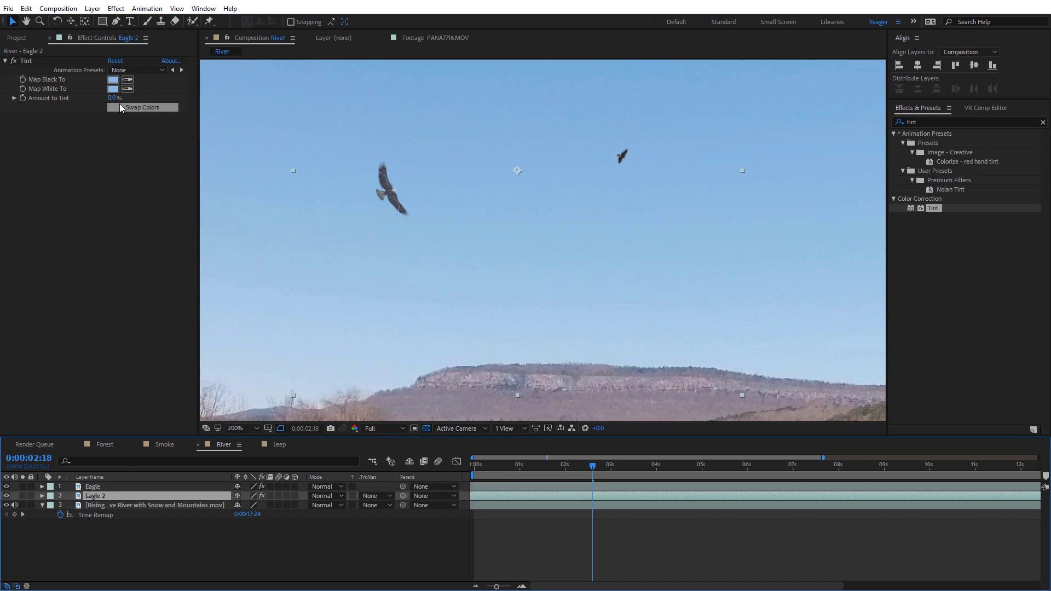
left_click_drag(113, 98, 146, 103)
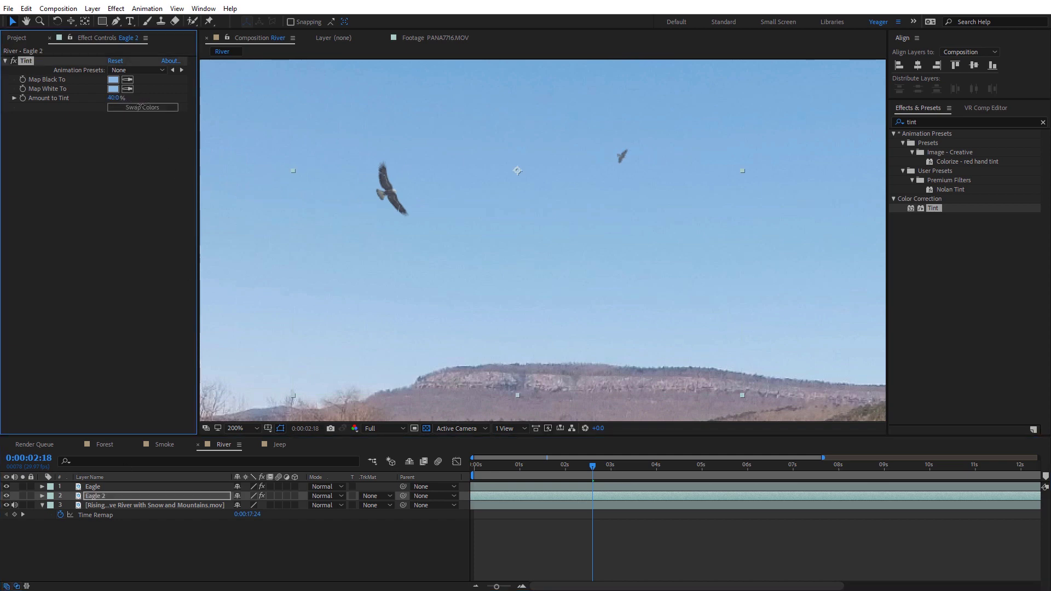
scroll(551, 228, "down", 2)
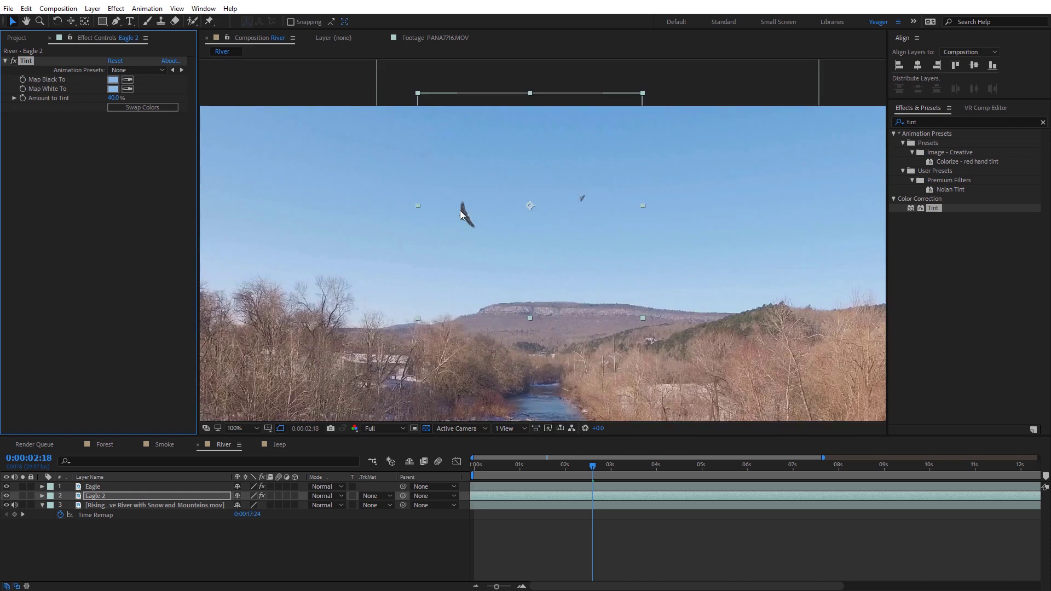
key("h")
left_click_drag(714, 333, 721, 284)
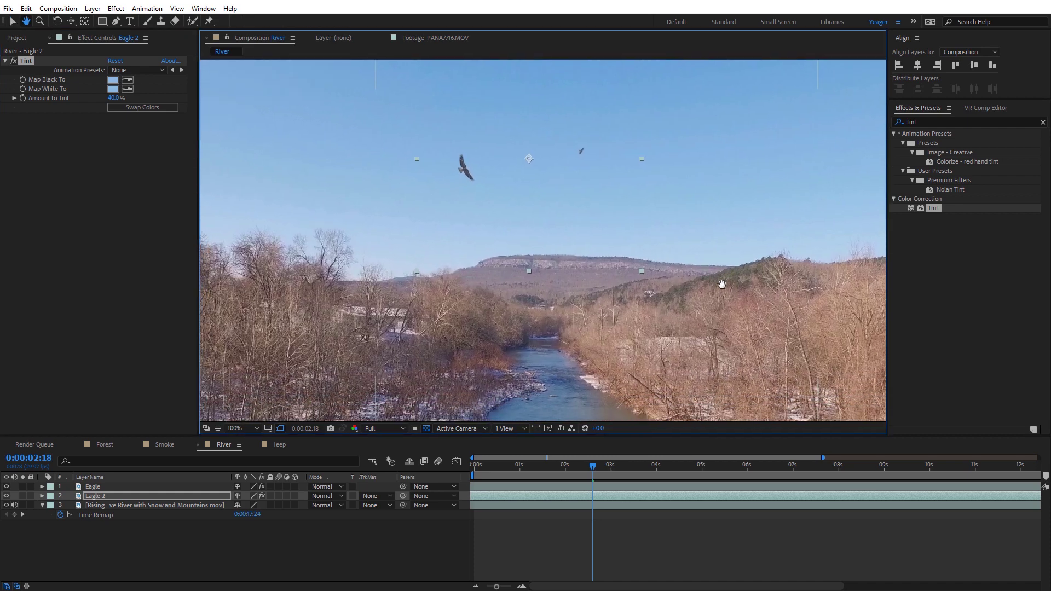
key("v")
Step: In the Jeep composition, sample a scene grey for Map Black To and sky blue for Map White To
left_click(279, 445)
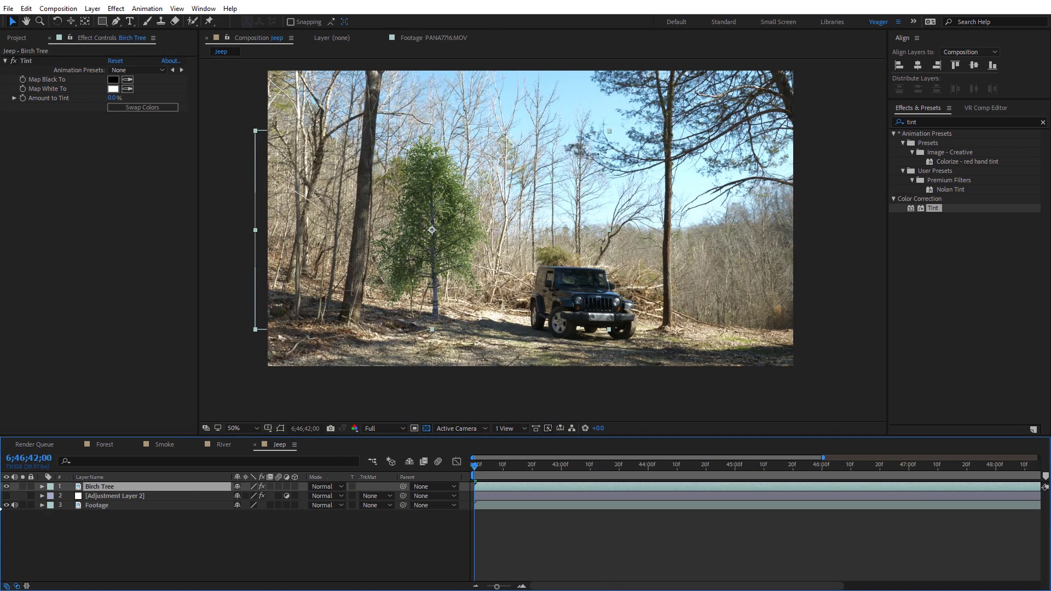
left_click(6, 496)
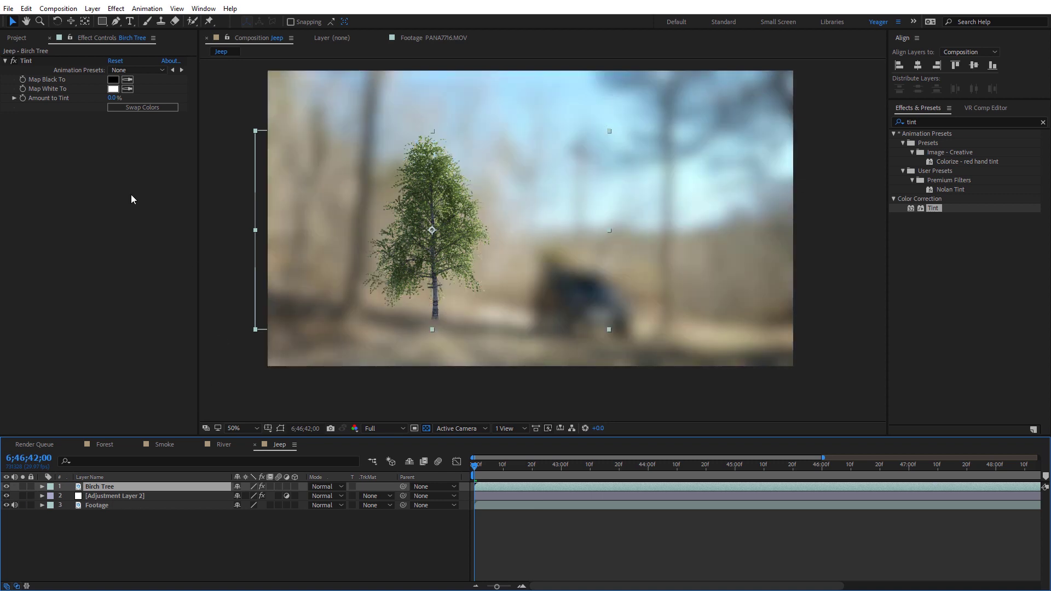
left_click(128, 80)
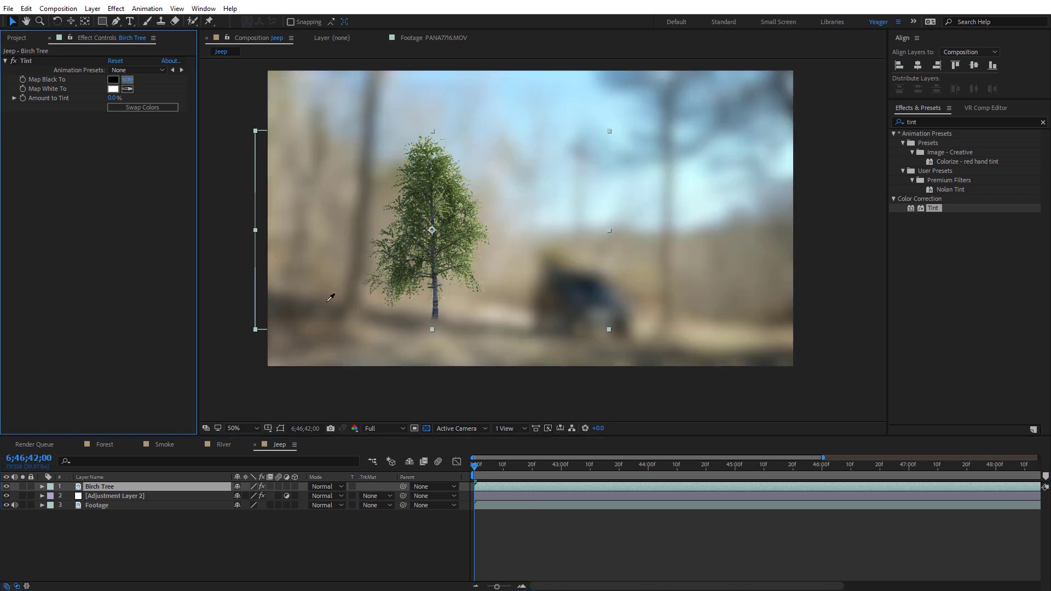
left_click(333, 305)
left_click(127, 89)
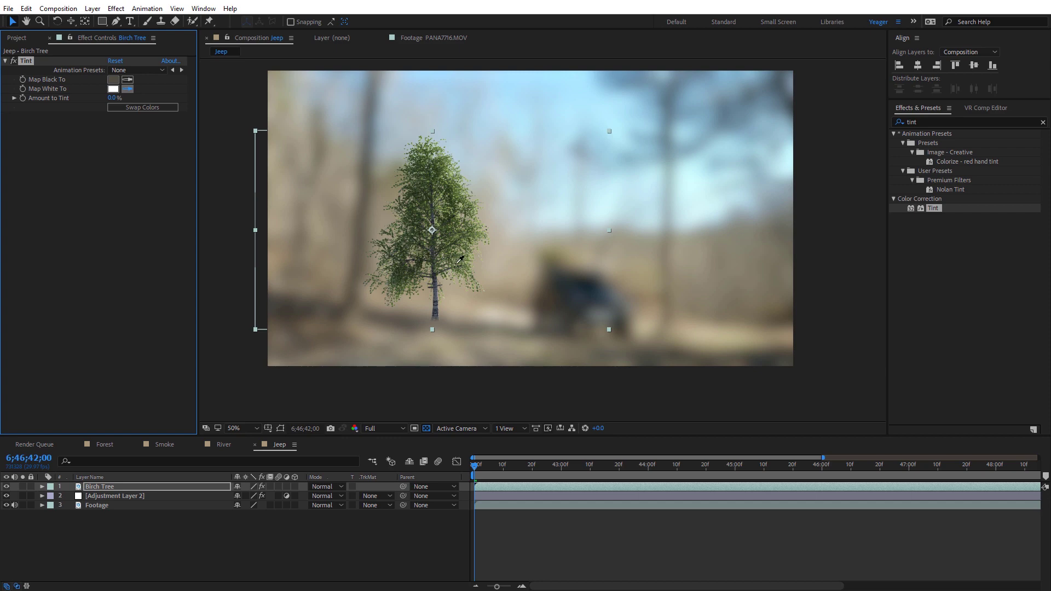
left_click(561, 162)
Step: Hide Adjustment Layer 2 and raise the Birch Tree's Tint Amount to 36%
left_click(96, 496)
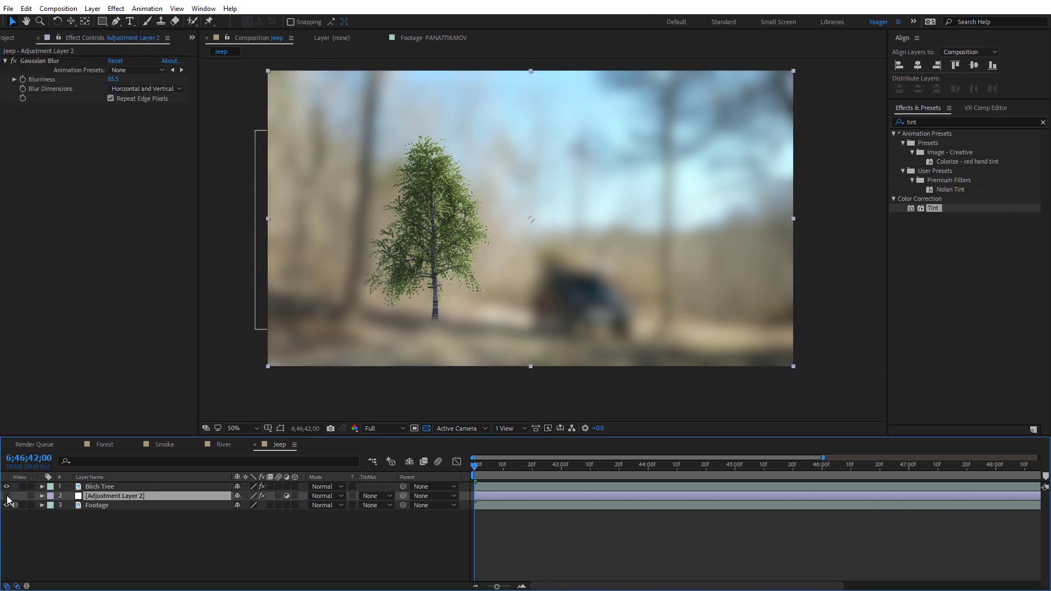
left_click(7, 495)
left_click(98, 486)
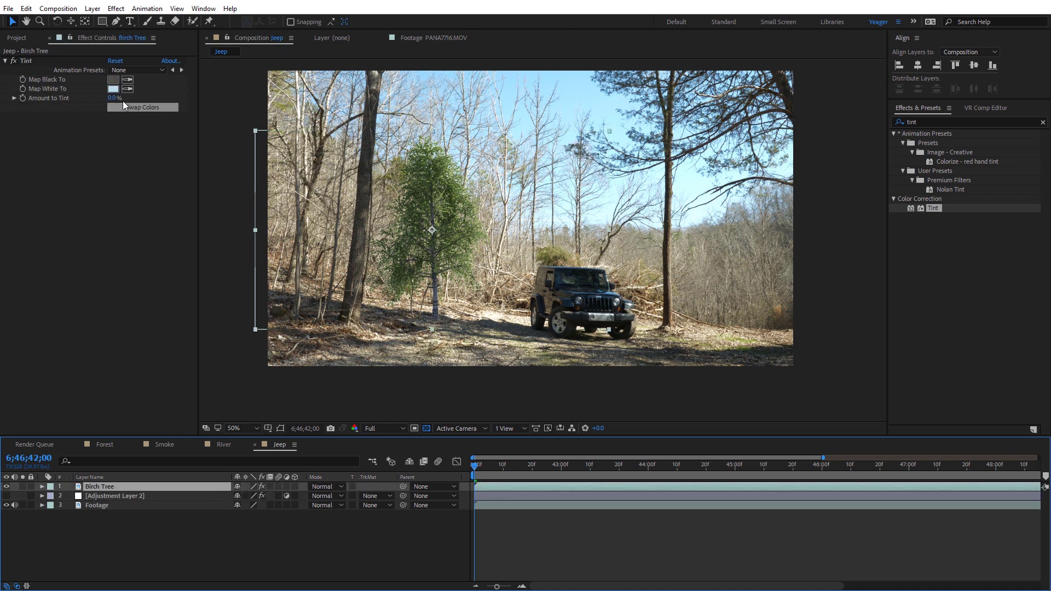
left_click_drag(112, 97, 127, 98)
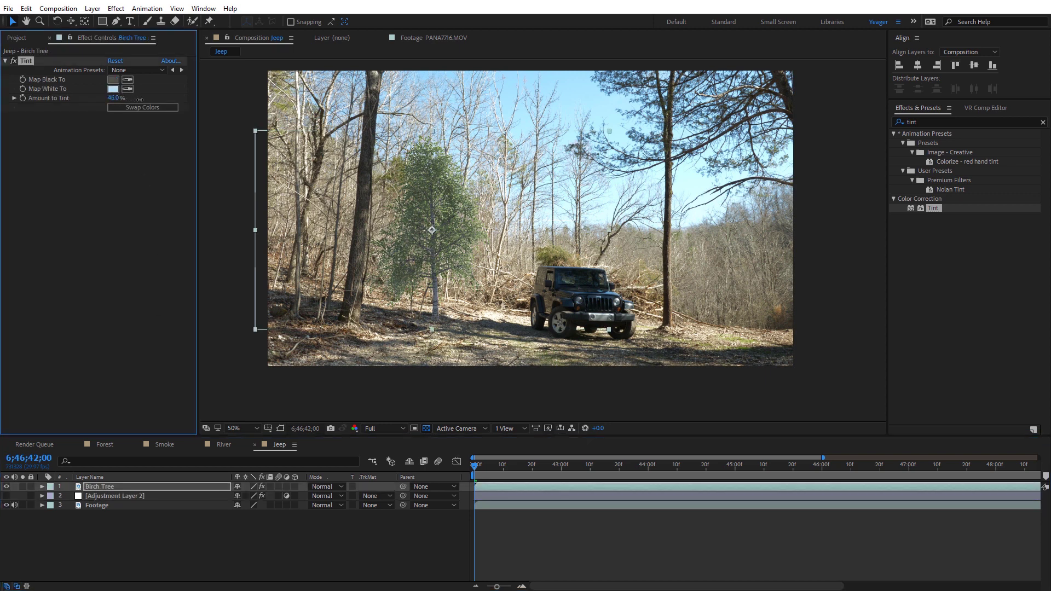
key("period")
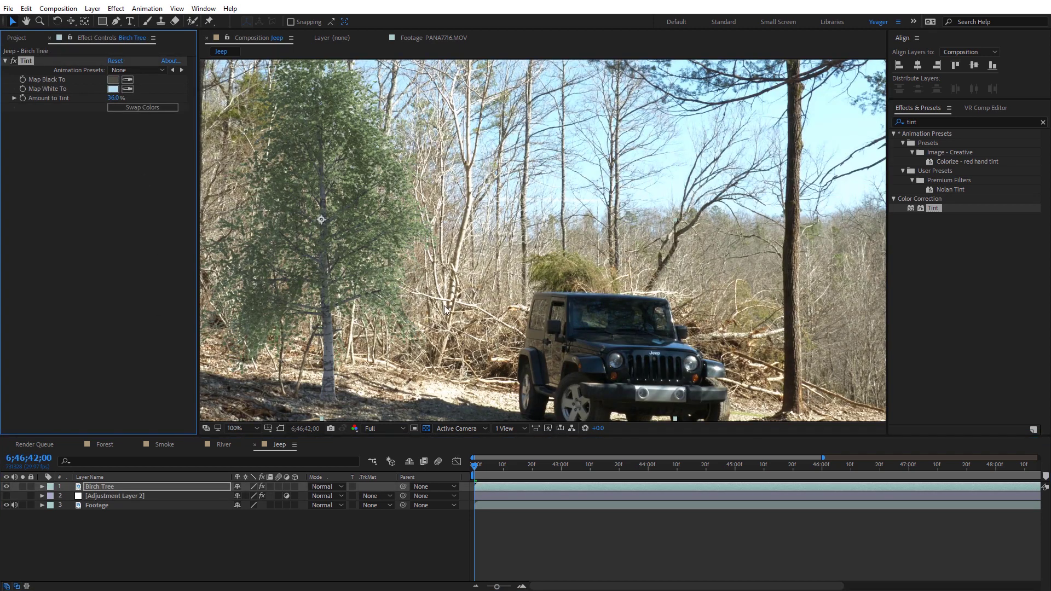
left_click_drag(444, 306, 514, 299)
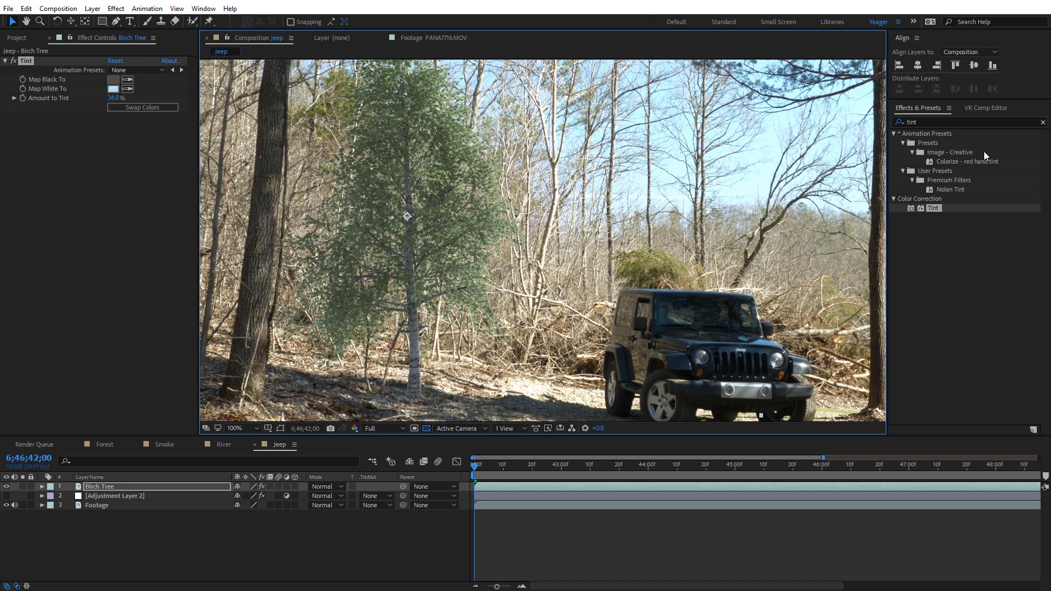
Step: Apply Curves to the Birch Tree layer and lower the RGB curve to darken its midtones
left_click(926, 122)
type("curves")
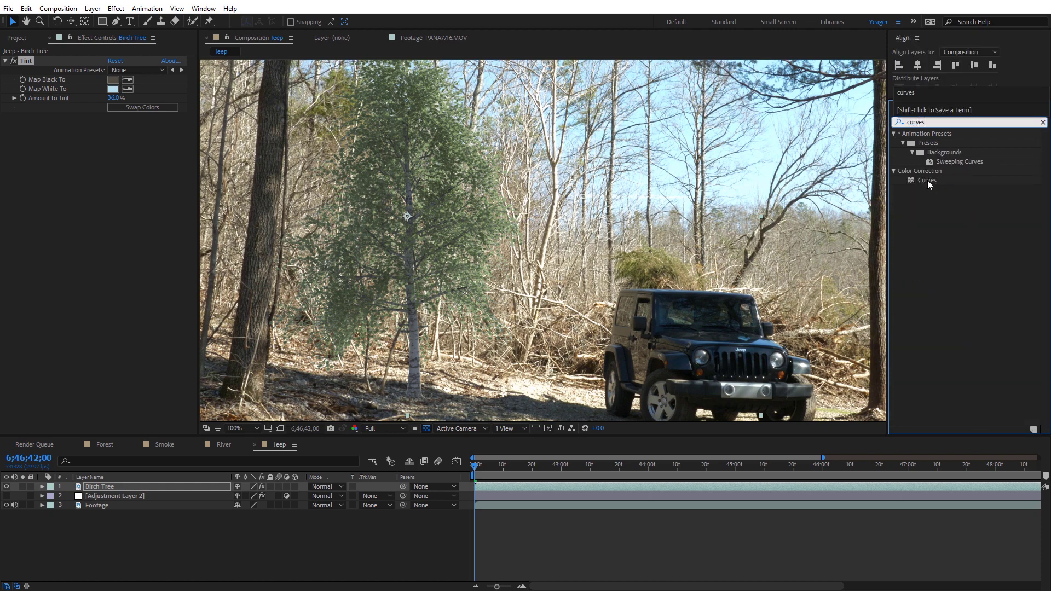
left_click_drag(926, 180, 105, 489)
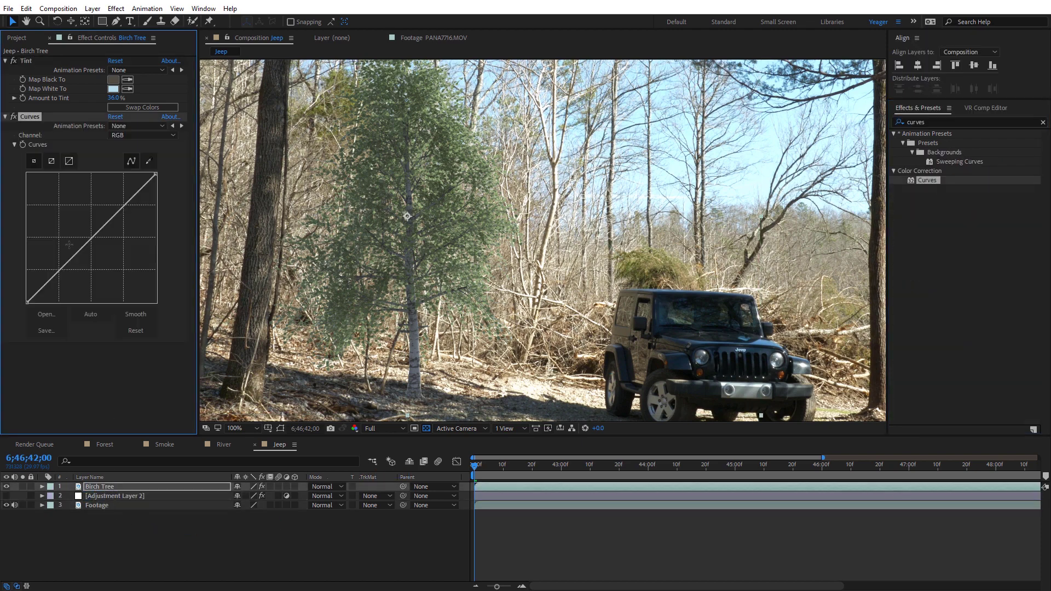
left_click_drag(59, 271, 63, 277)
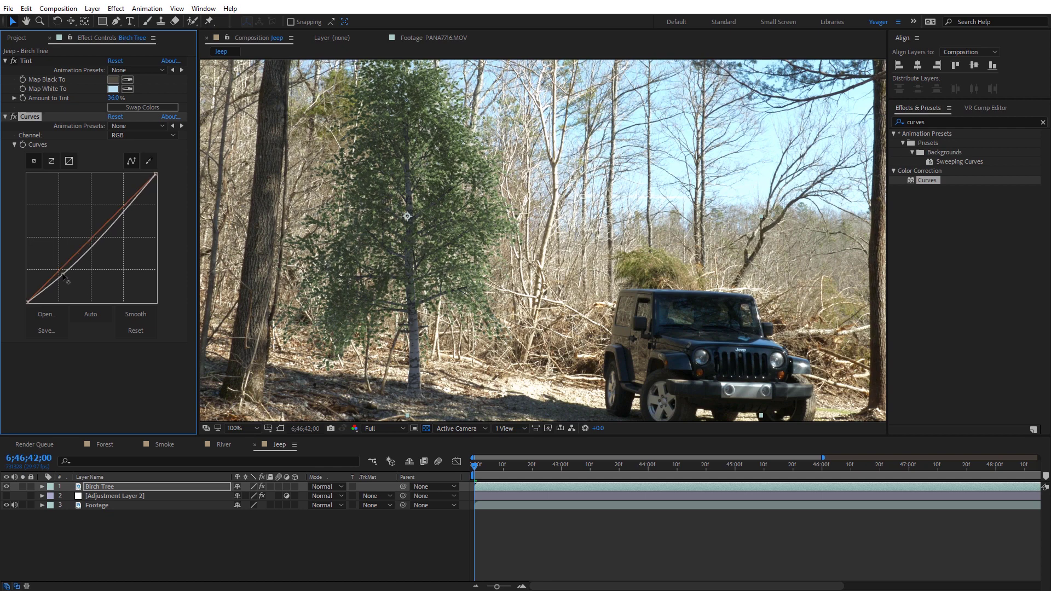
key("comma")
key("comma")
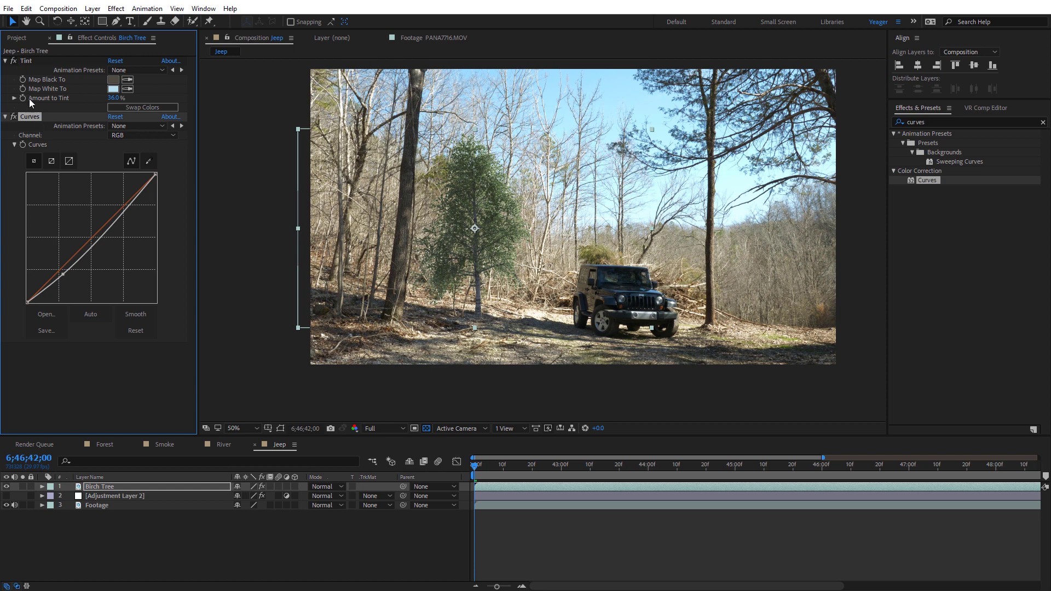
left_click(264, 491)
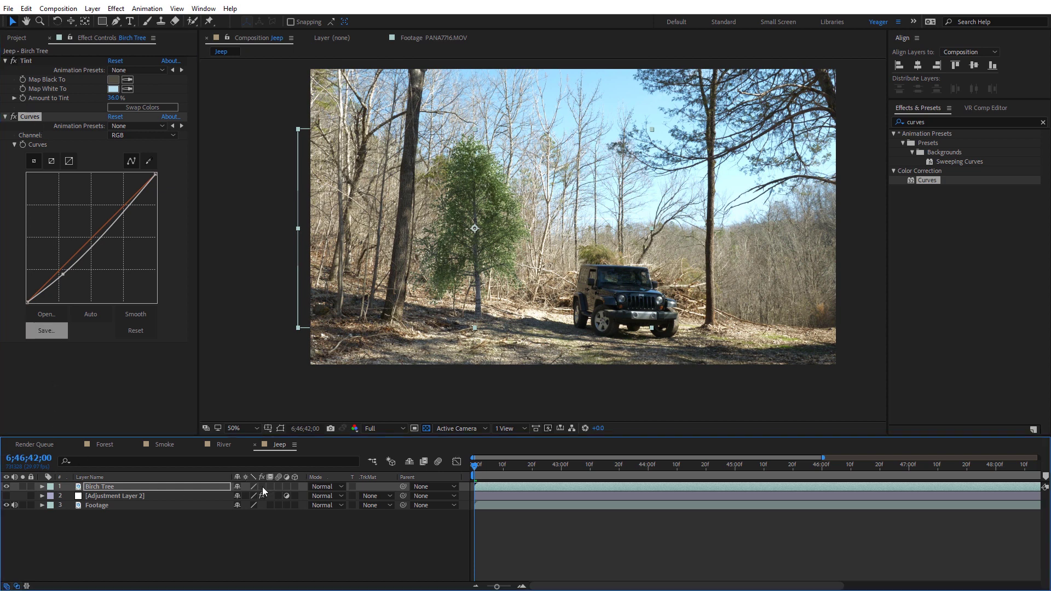